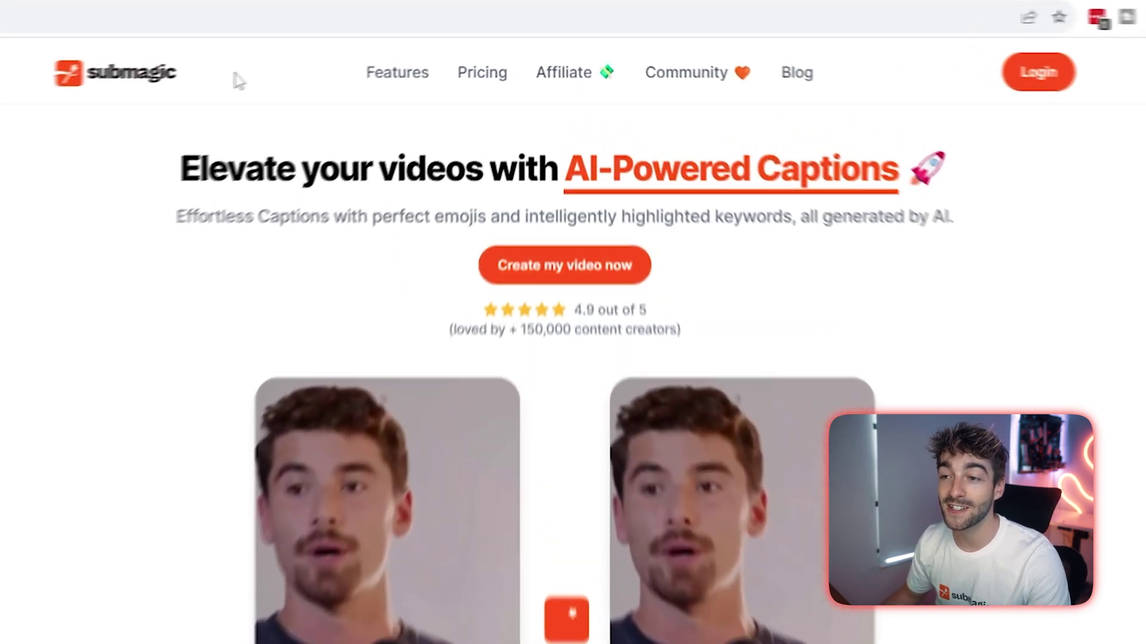
# Step: Upload the talking-head video with English transcription to generate its four timed caption lines
pyautogui.click(567, 190)
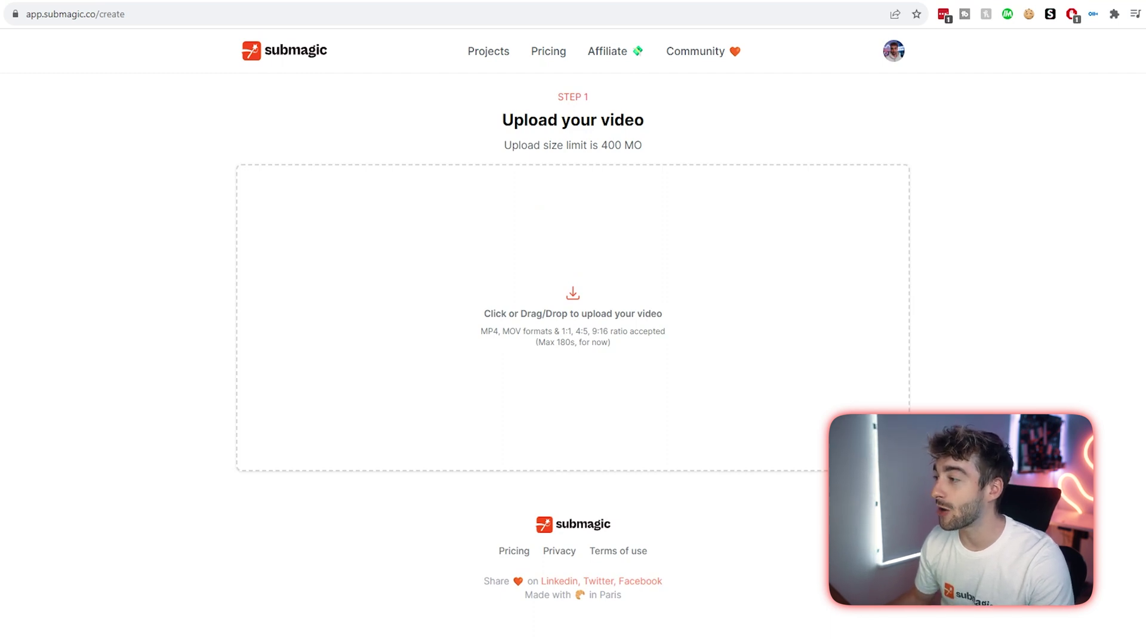
pyautogui.moveTo(703, 281); pyautogui.dragTo(639, 288)
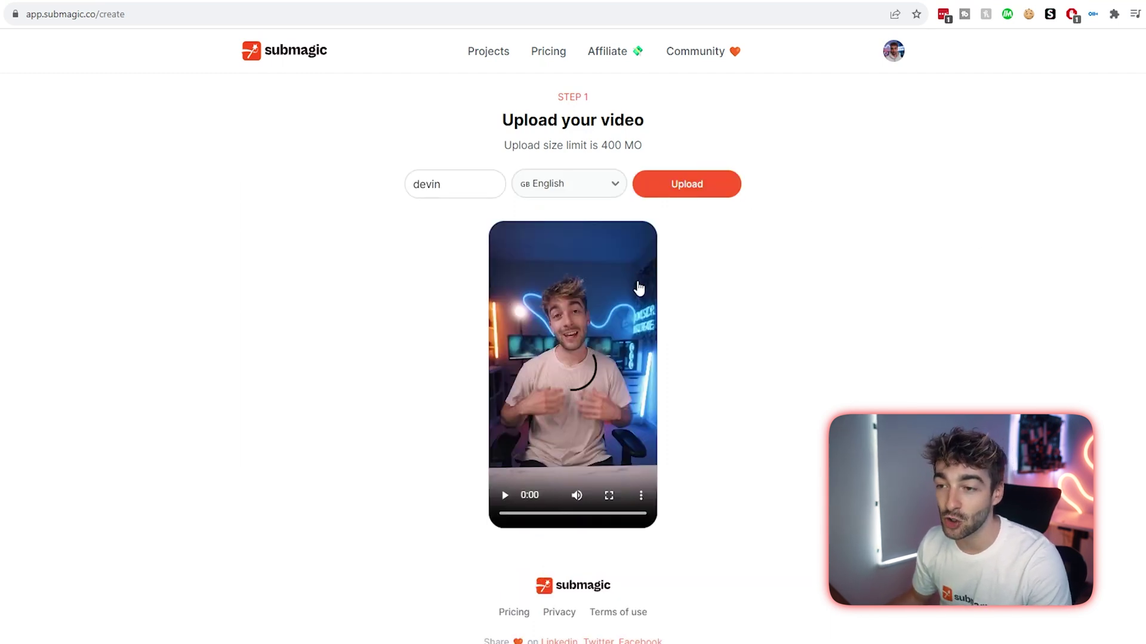
pyautogui.click(503, 497)
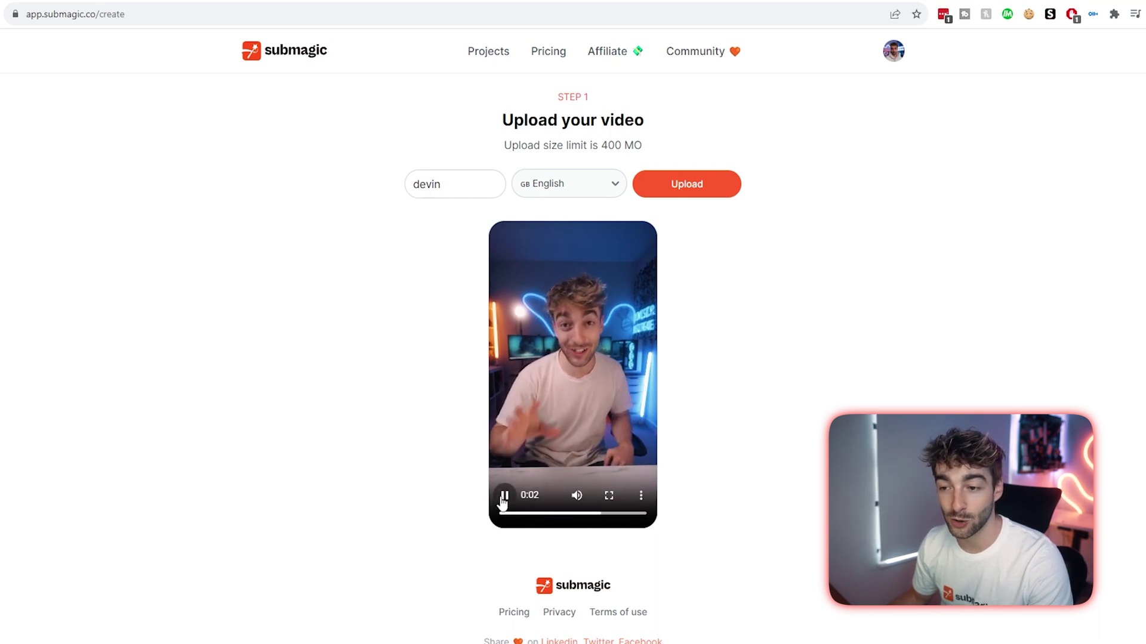
pyautogui.click(552, 188)
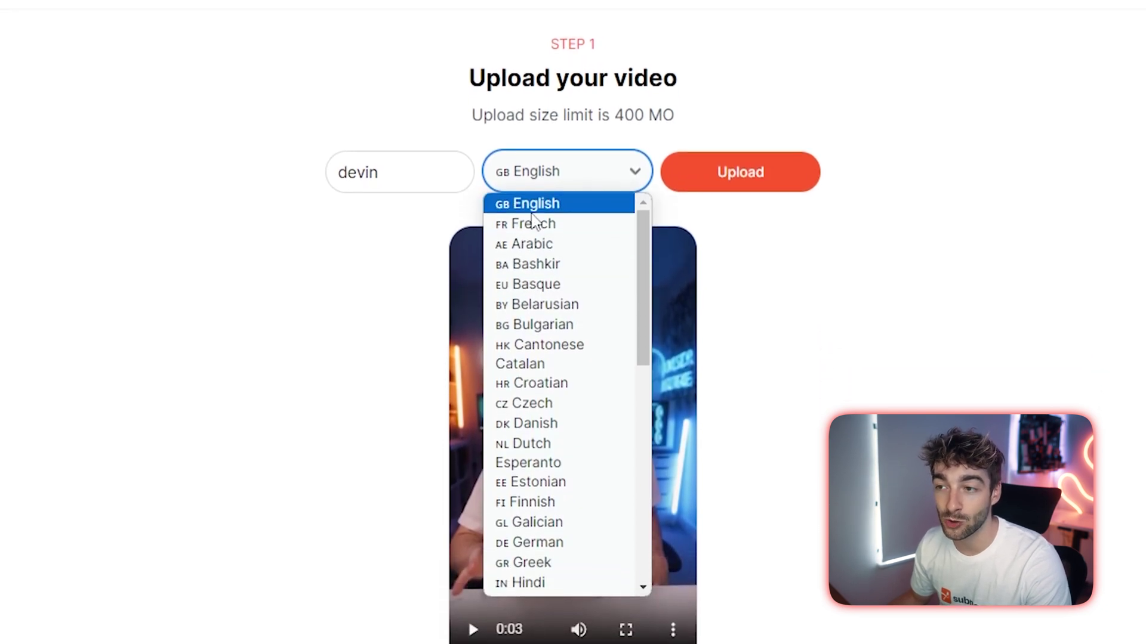
pyautogui.click(743, 186)
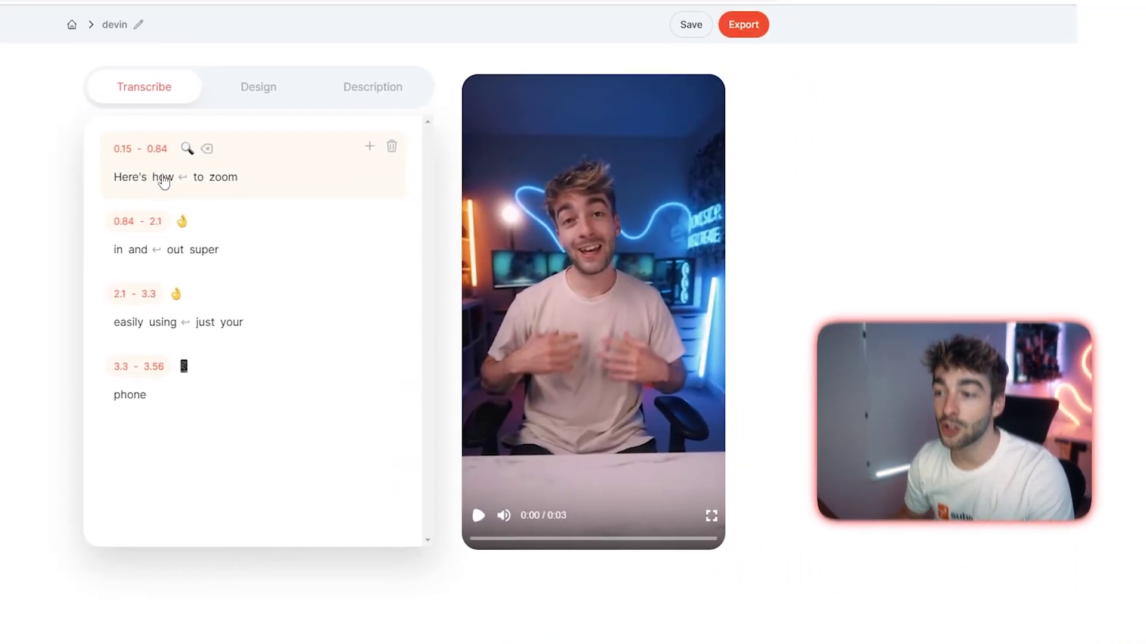
# Step: Change the first caption's wording to 'Here's how to zoom out'
pyautogui.click(478, 516)
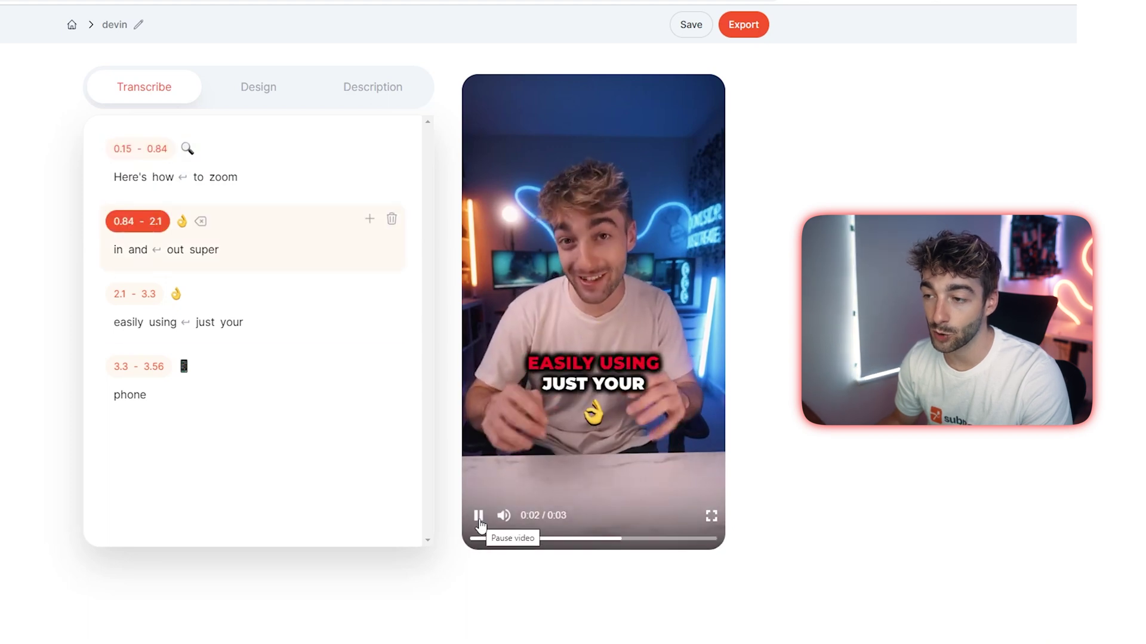
pyautogui.moveTo(476, 541); pyautogui.dragTo(504, 542)
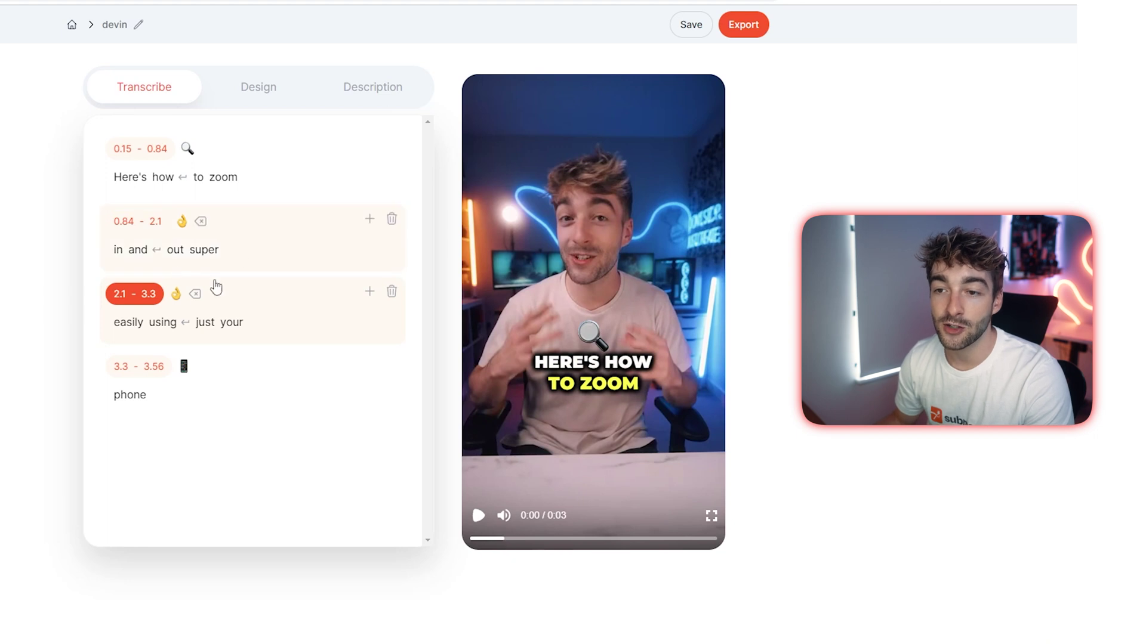
pyautogui.click(252, 183)
pyautogui.click(229, 178)
pyautogui.click(242, 179)
pyautogui.click(237, 182)
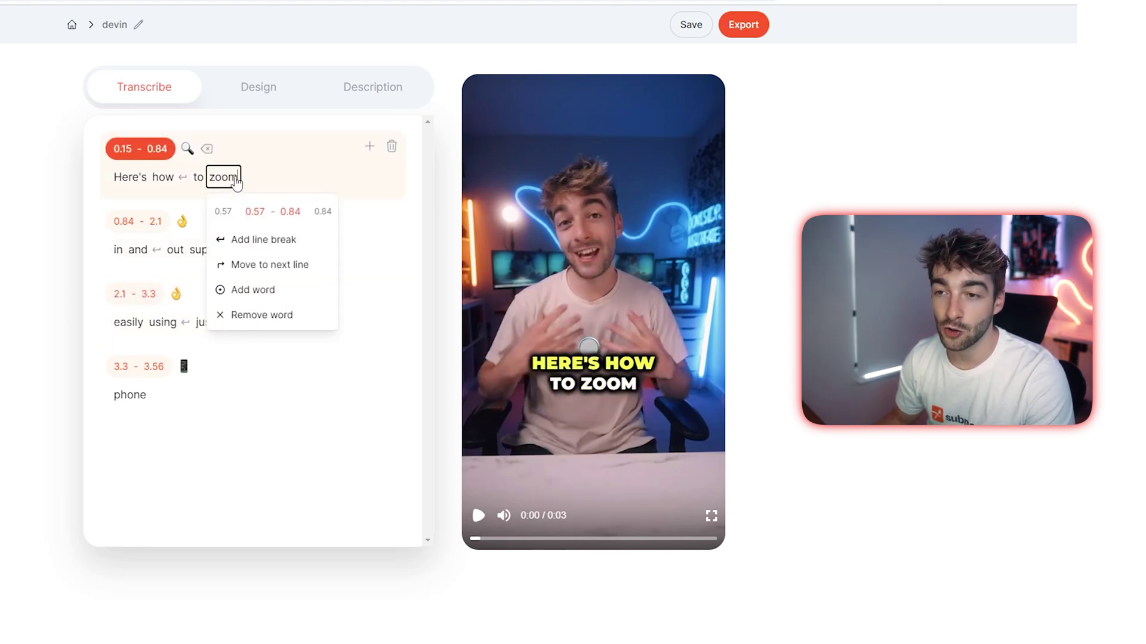
pyautogui.write('out')
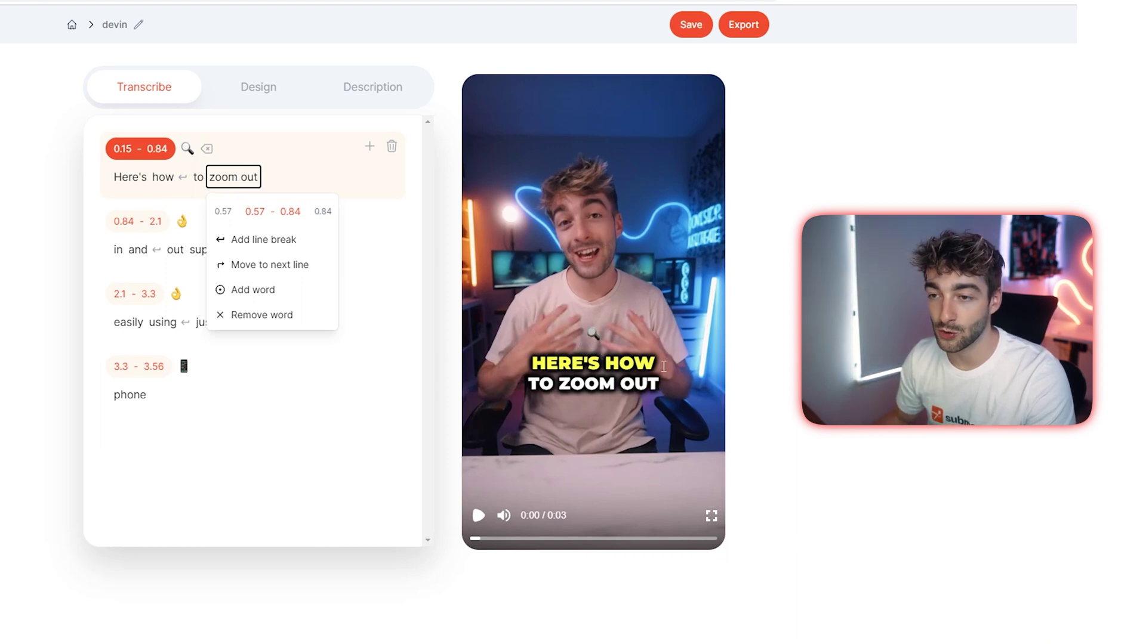
# Step: Add a line break after 'zoom out' and leave the first caption without an emoji
pyautogui.click(248, 242)
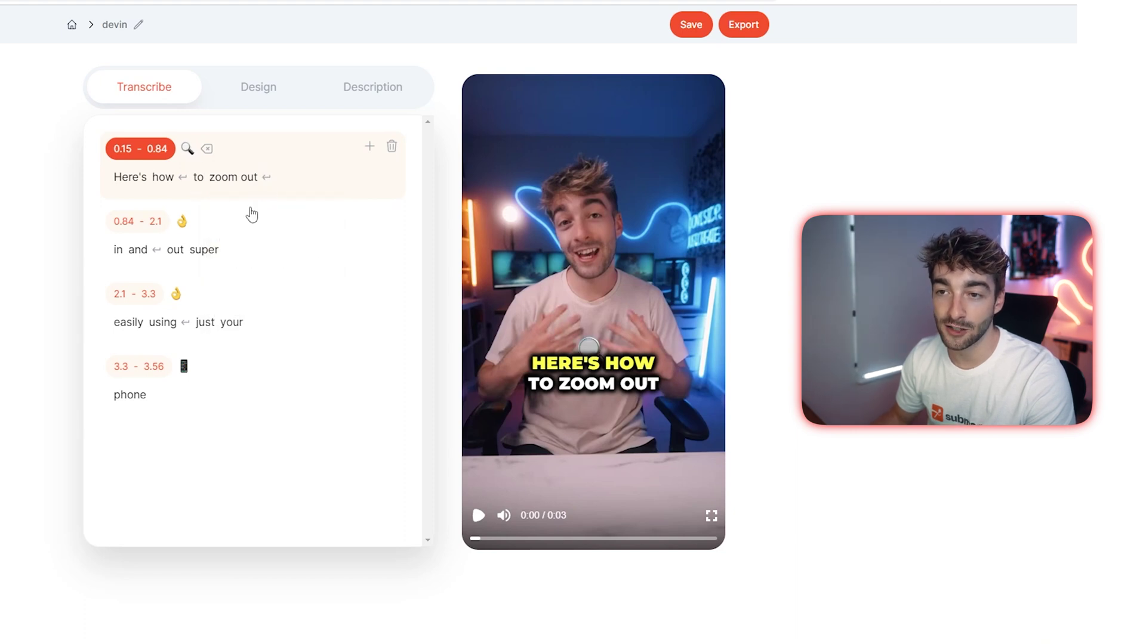
pyautogui.click(187, 148)
pyautogui.click(245, 282)
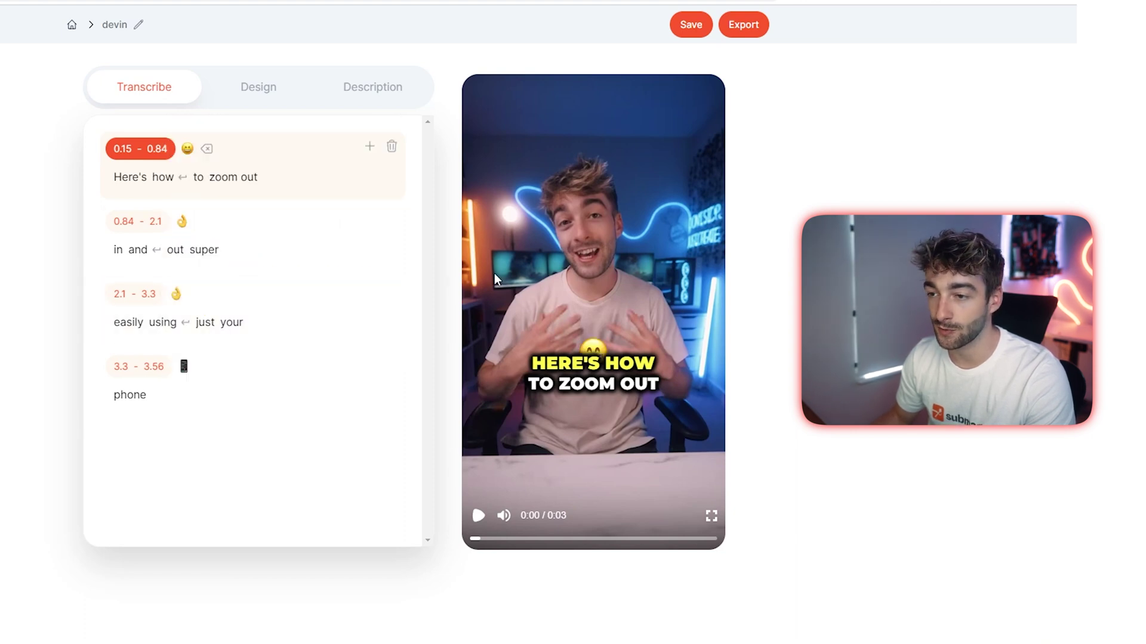
pyautogui.click(207, 152)
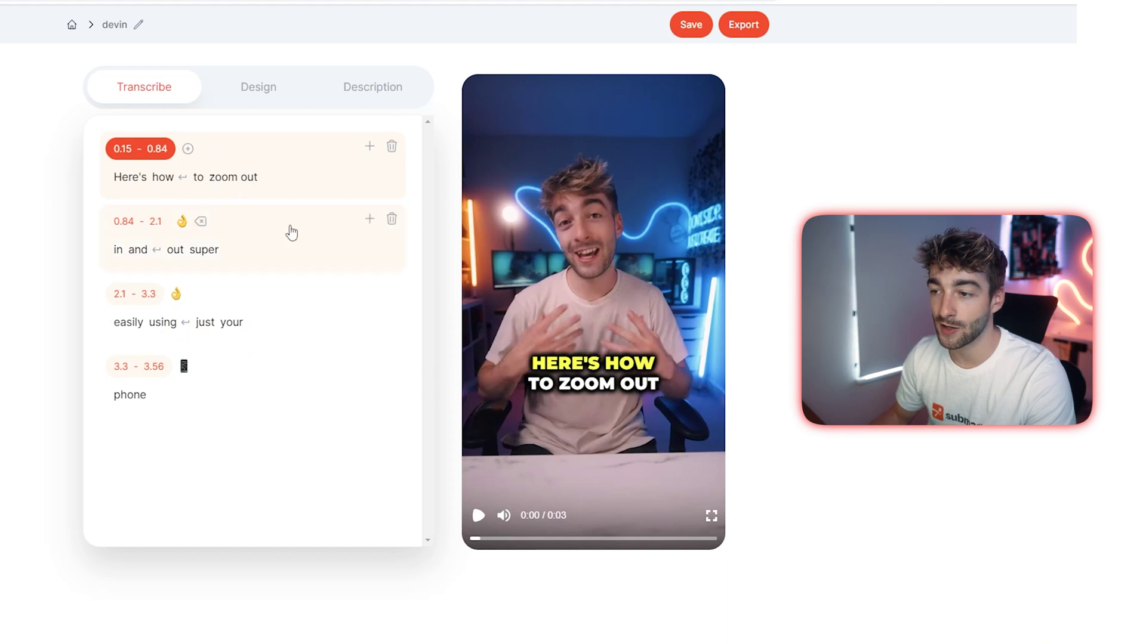
pyautogui.click(269, 100)
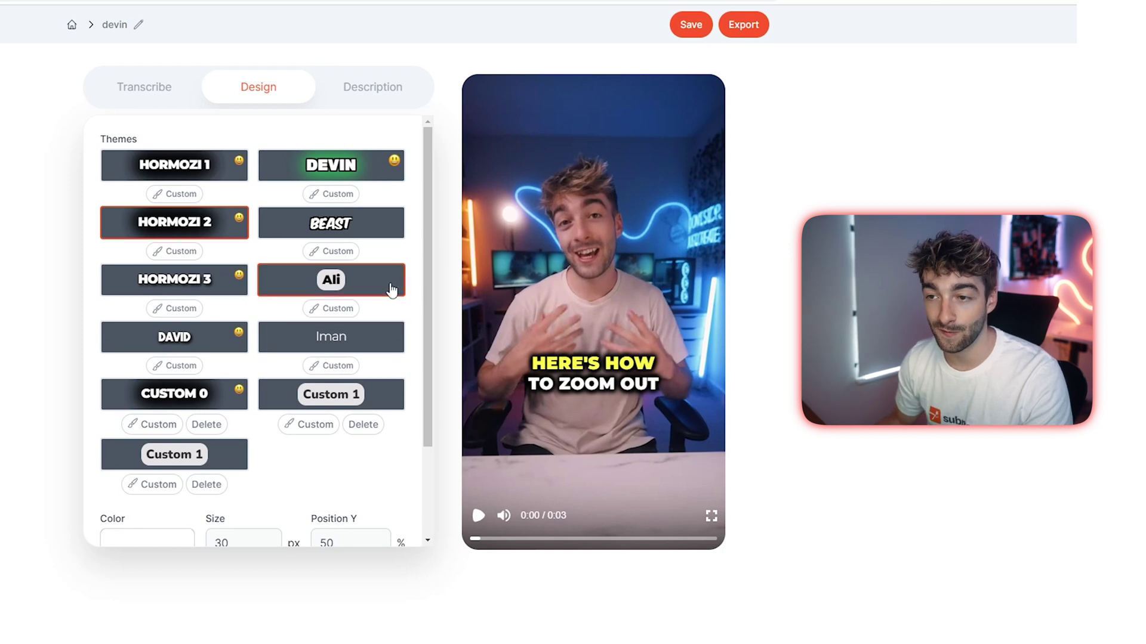
# Step: Apply the green-highlighted DEVIN theme with caption size 36 px and Position Y 40%
pyautogui.click(190, 176)
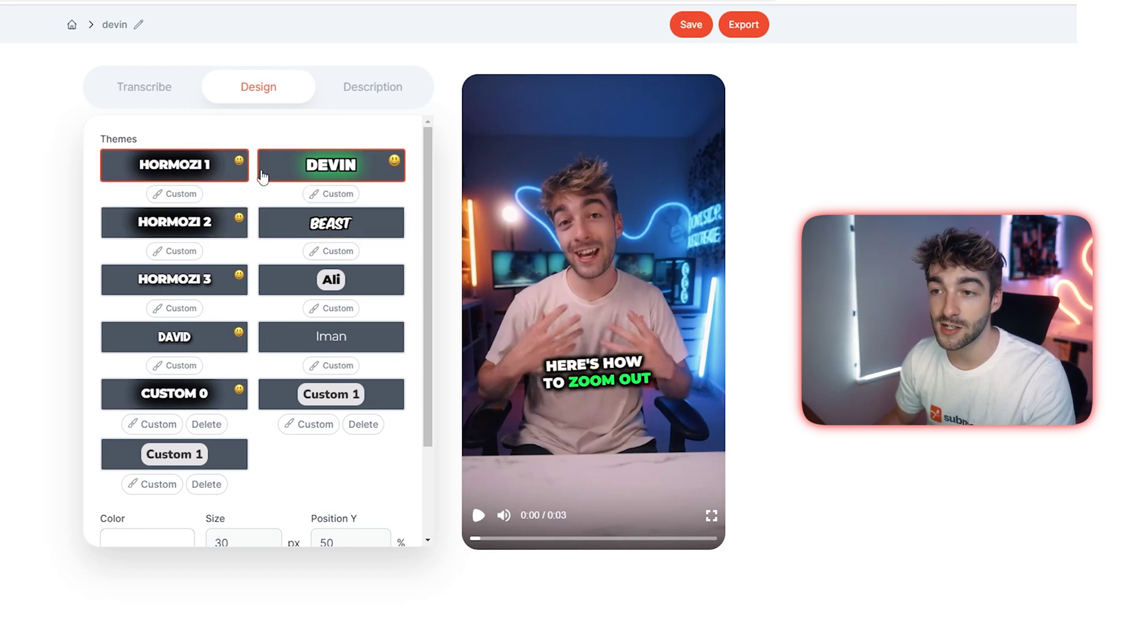
pyautogui.click(310, 178)
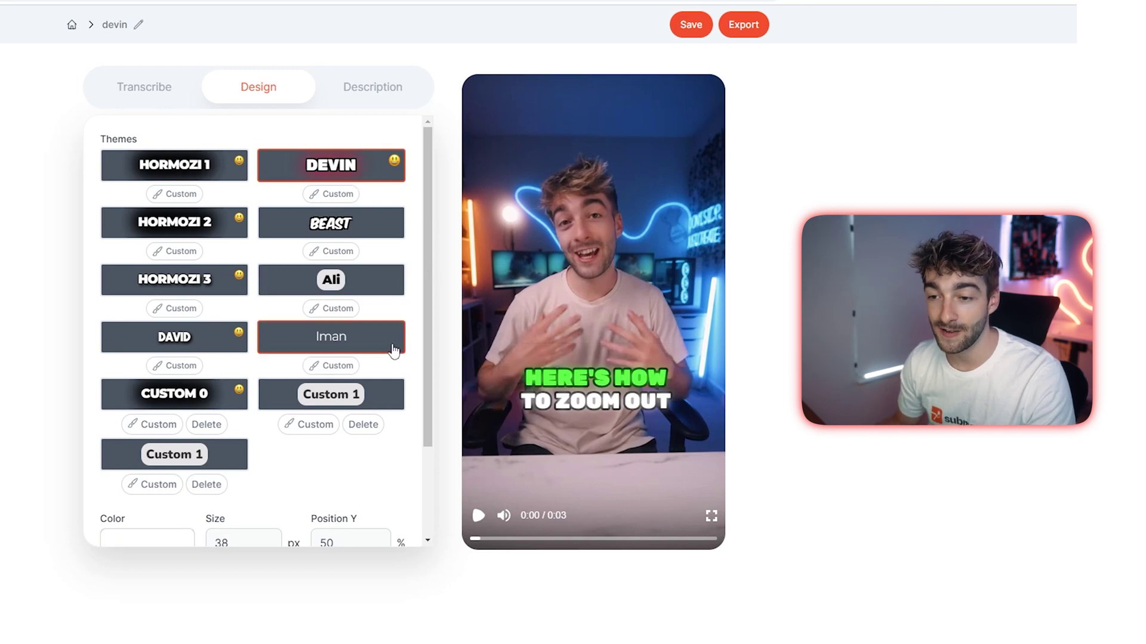
pyautogui.scroll(-2, 426, 488)
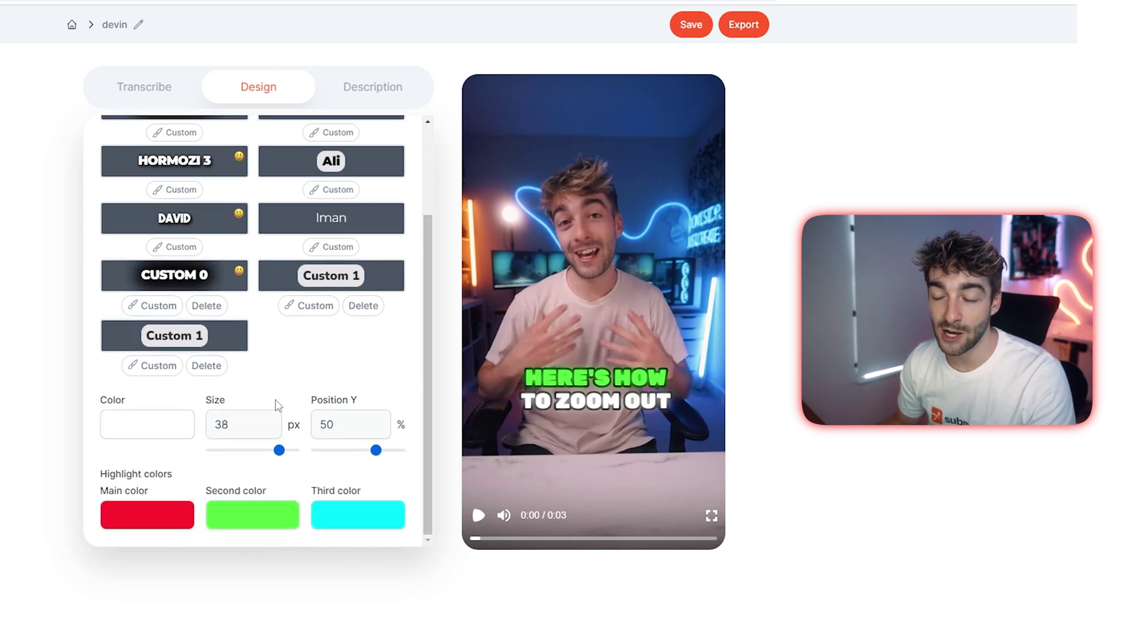
pyautogui.moveTo(278, 451); pyautogui.dragTo(274, 452)
pyautogui.moveTo(369, 452)
pyautogui.mouseDown()
pyautogui.moveTo(340, 451)
pyautogui.moveTo(365, 452)
pyautogui.mouseUp()
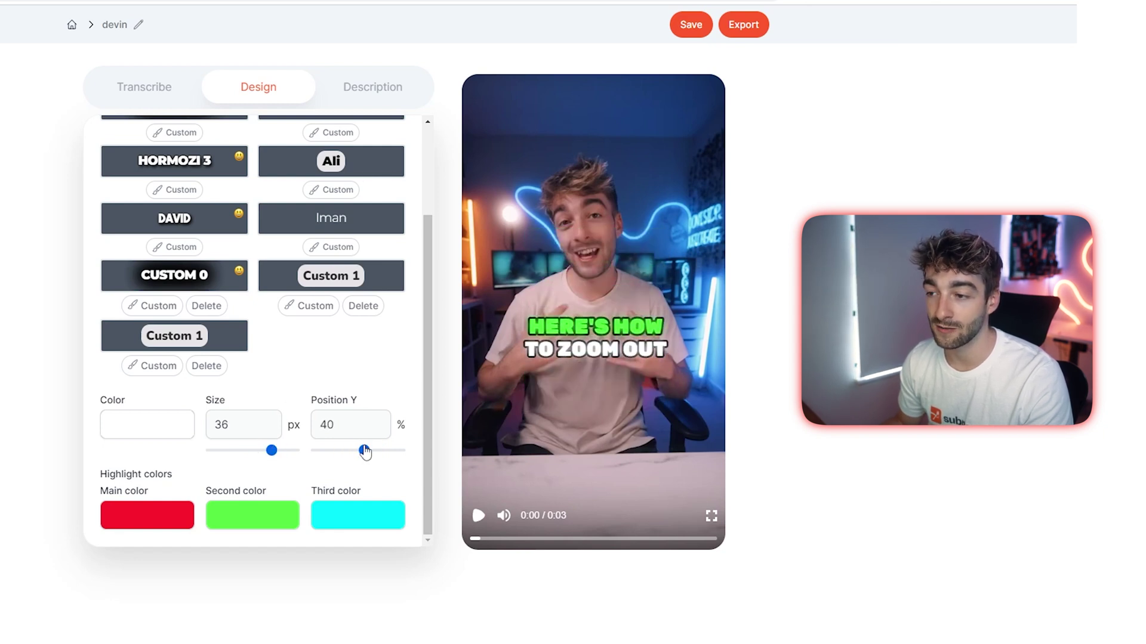
# Step: Set highlight colours to blue second, red (FF2323) third, aqua (66FFDD) main, and preview them
pyautogui.click(252, 514)
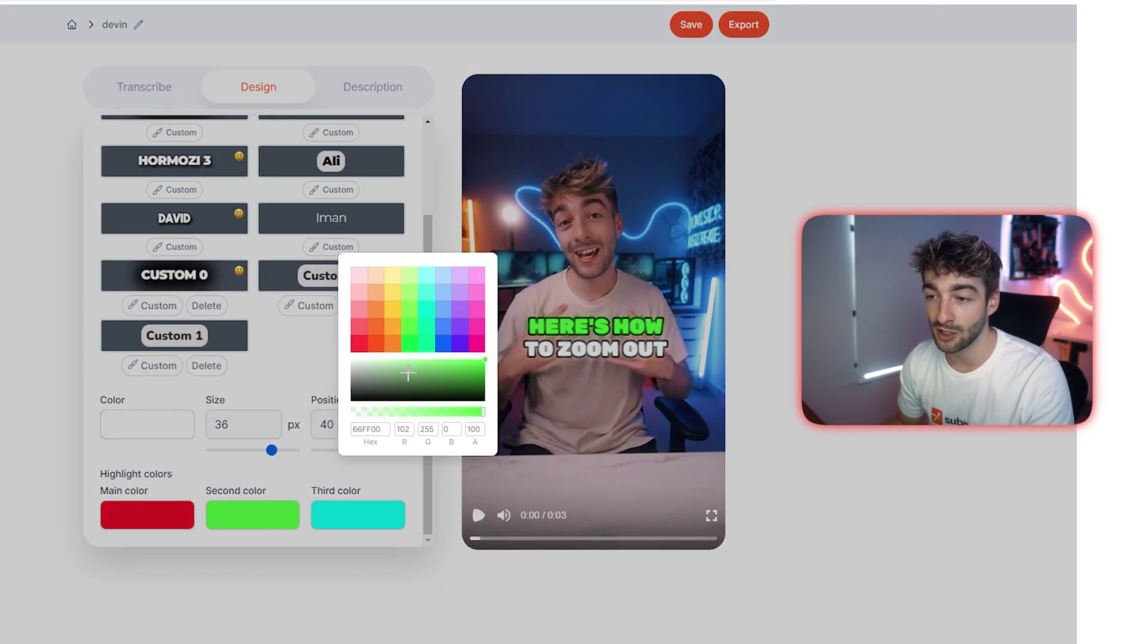
pyautogui.click(443, 345)
pyautogui.click(406, 576)
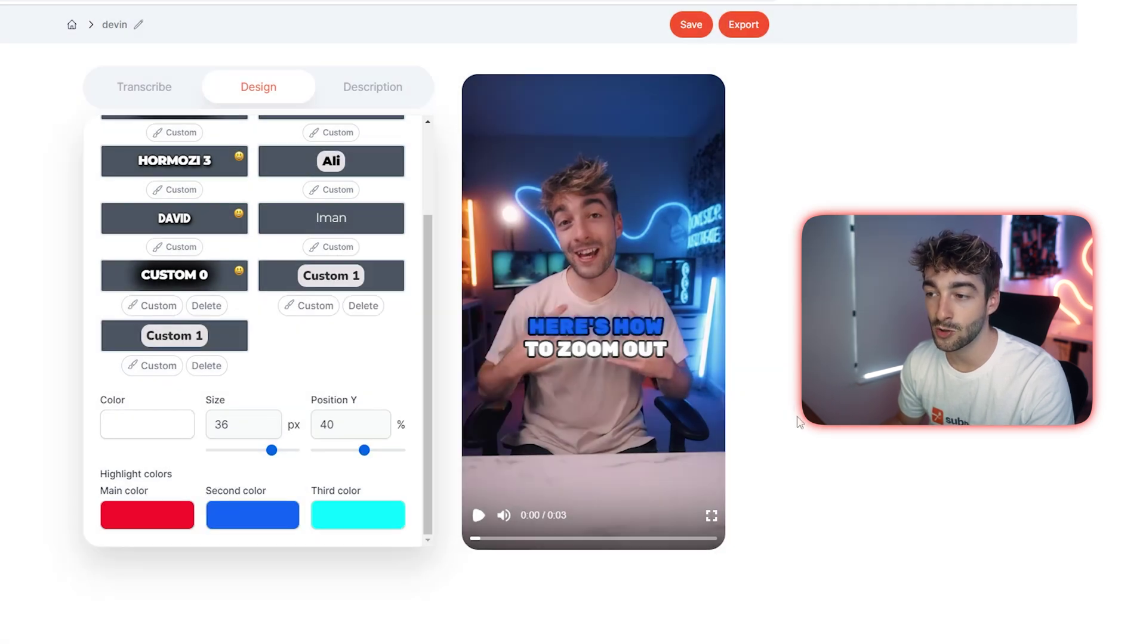
pyautogui.click(349, 523)
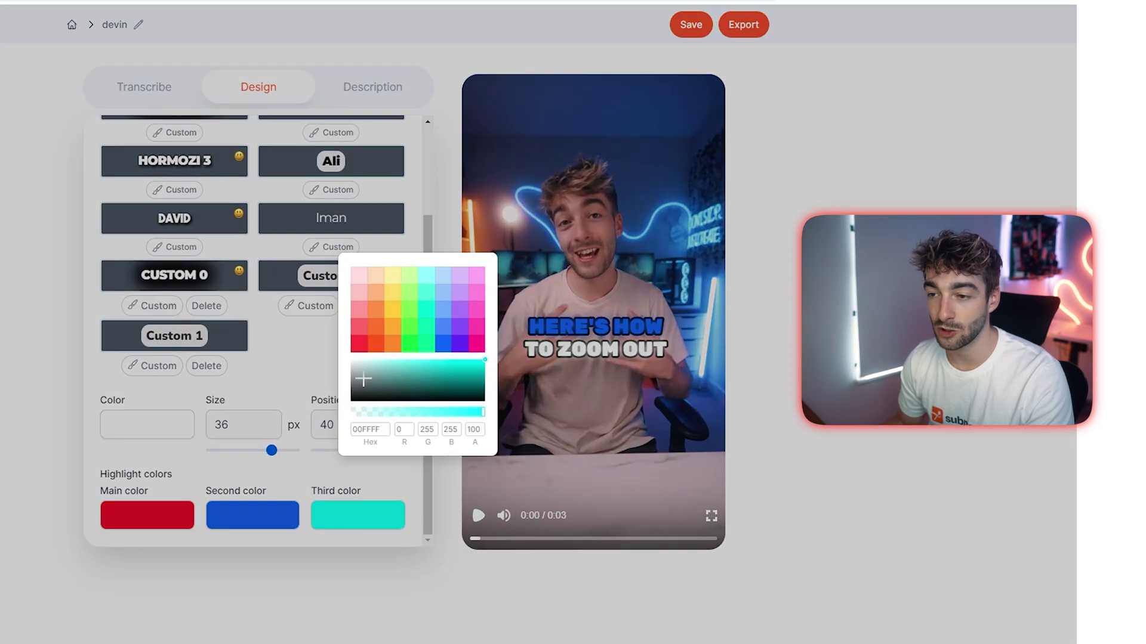
pyautogui.click(363, 346)
pyautogui.click(459, 573)
pyautogui.click(179, 513)
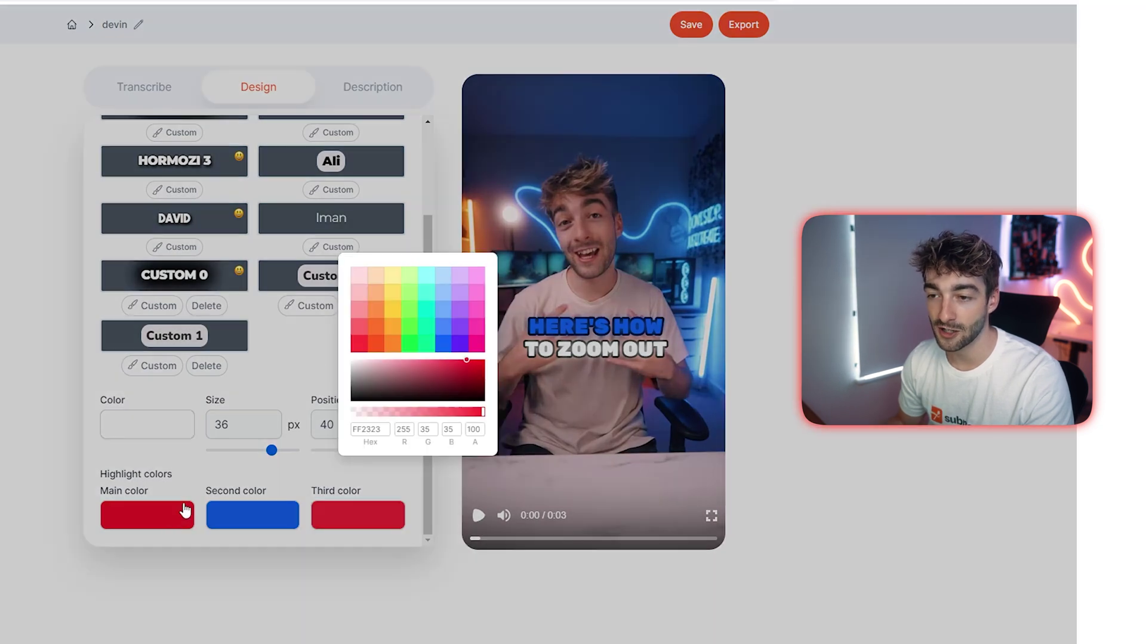
pyautogui.click(428, 300)
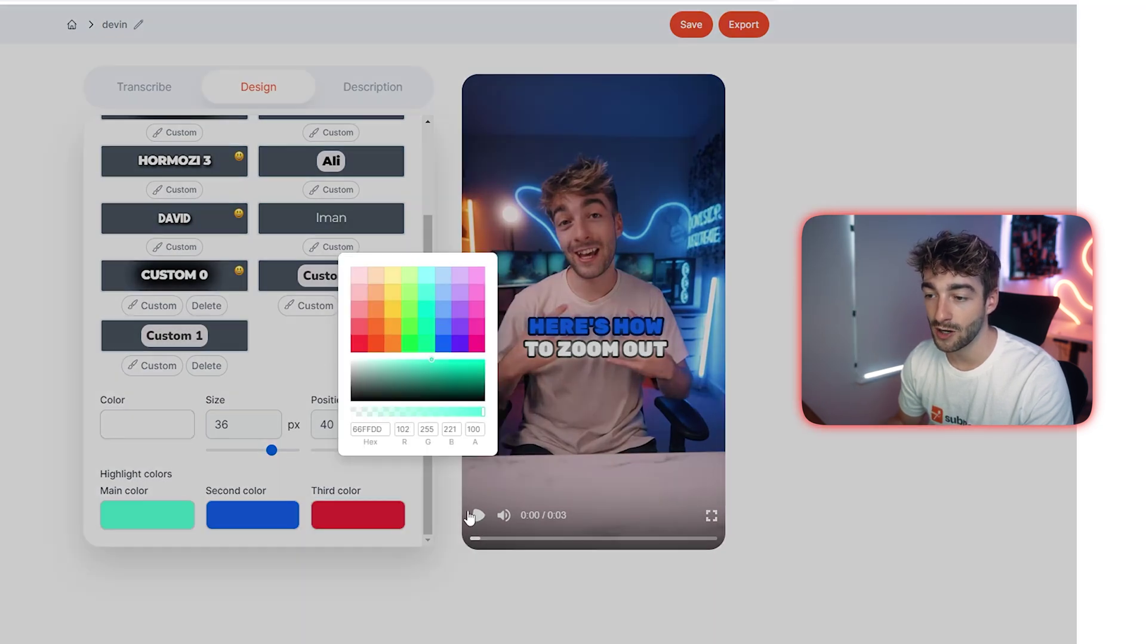
pyautogui.click(471, 543)
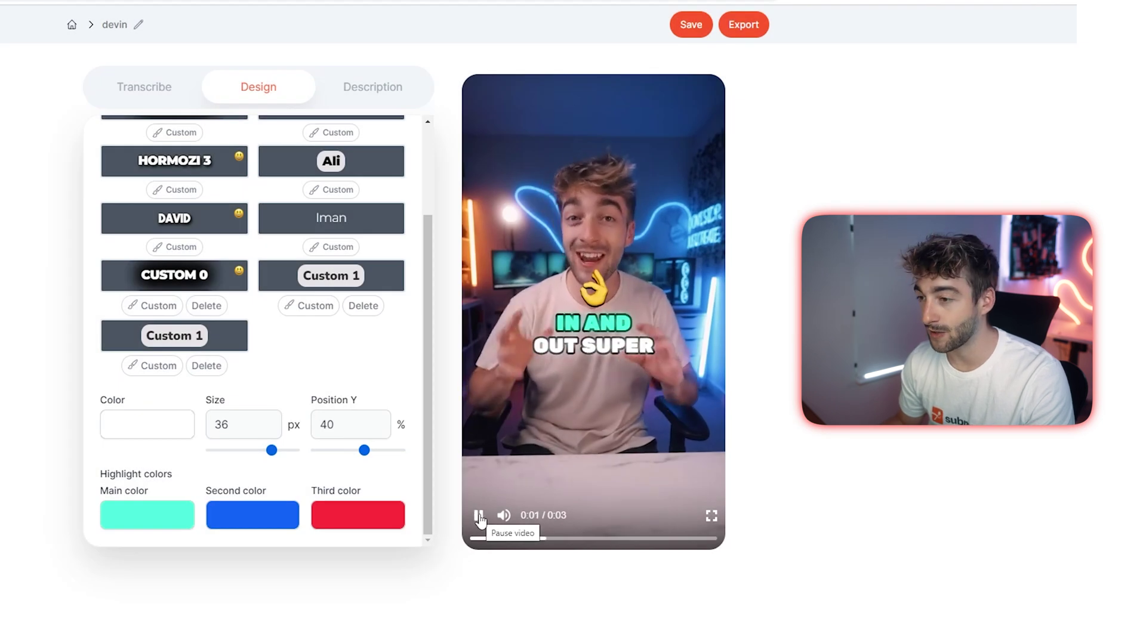
pyautogui.click(479, 516)
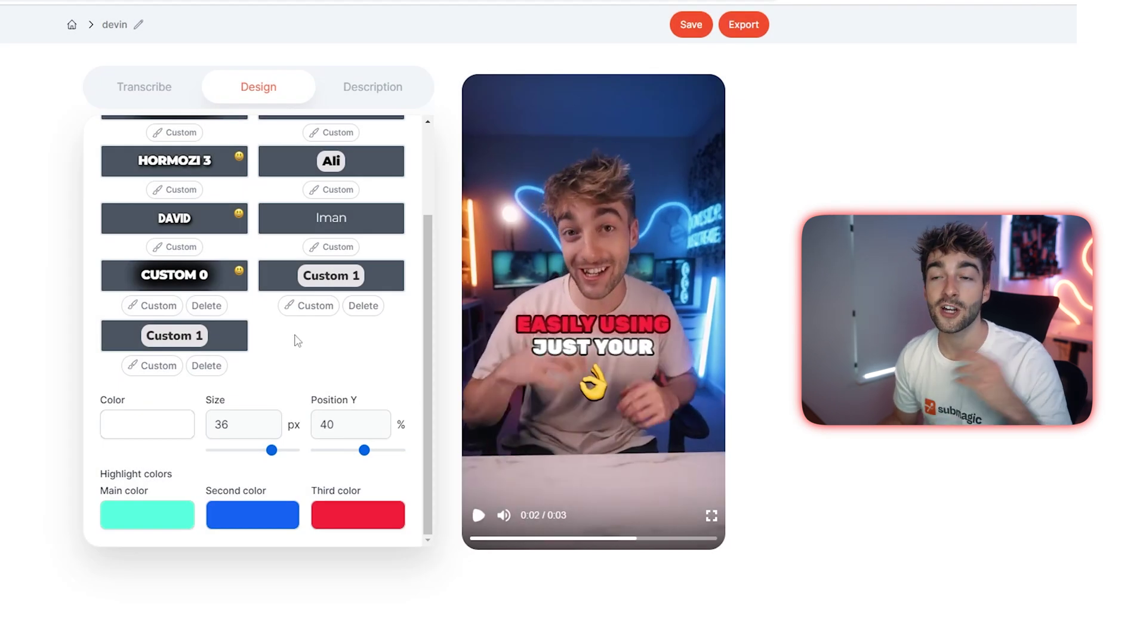
pyautogui.scroll(2, 294, 334)
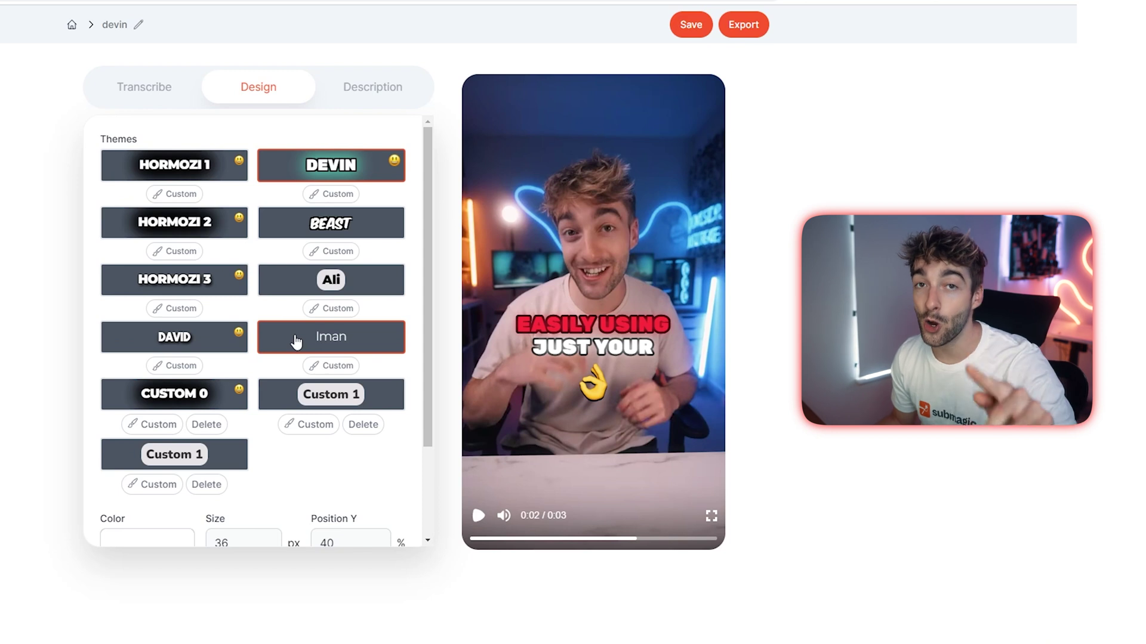
# Step: Customise the theme's caption font to Rubik in Heavy weight
pyautogui.click(321, 194)
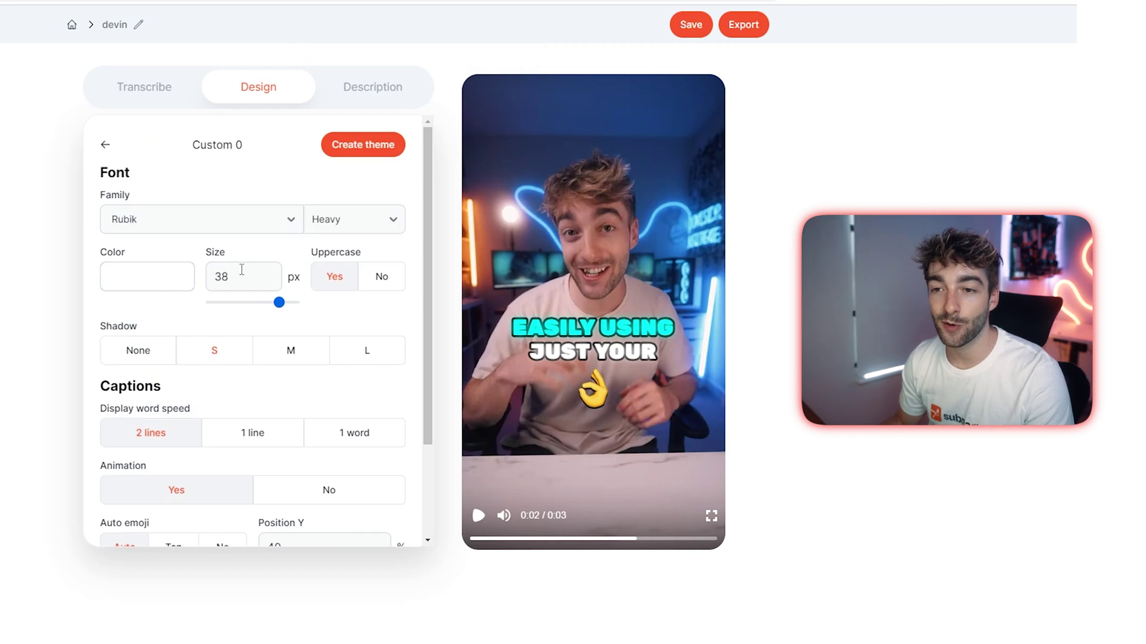
pyautogui.click(169, 220)
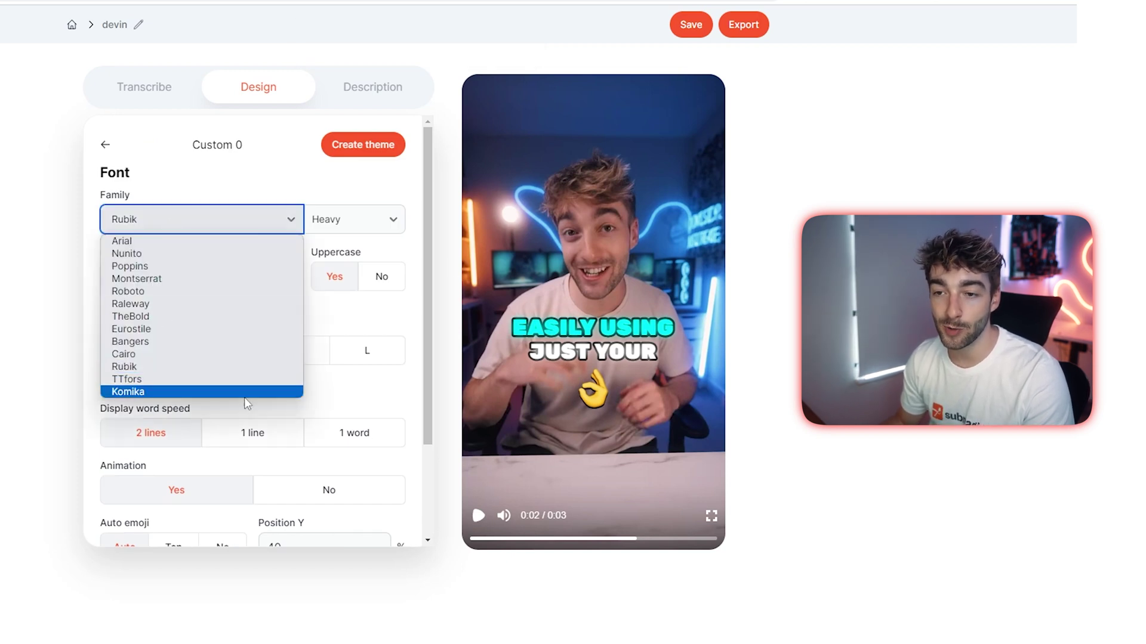
pyautogui.click(182, 278)
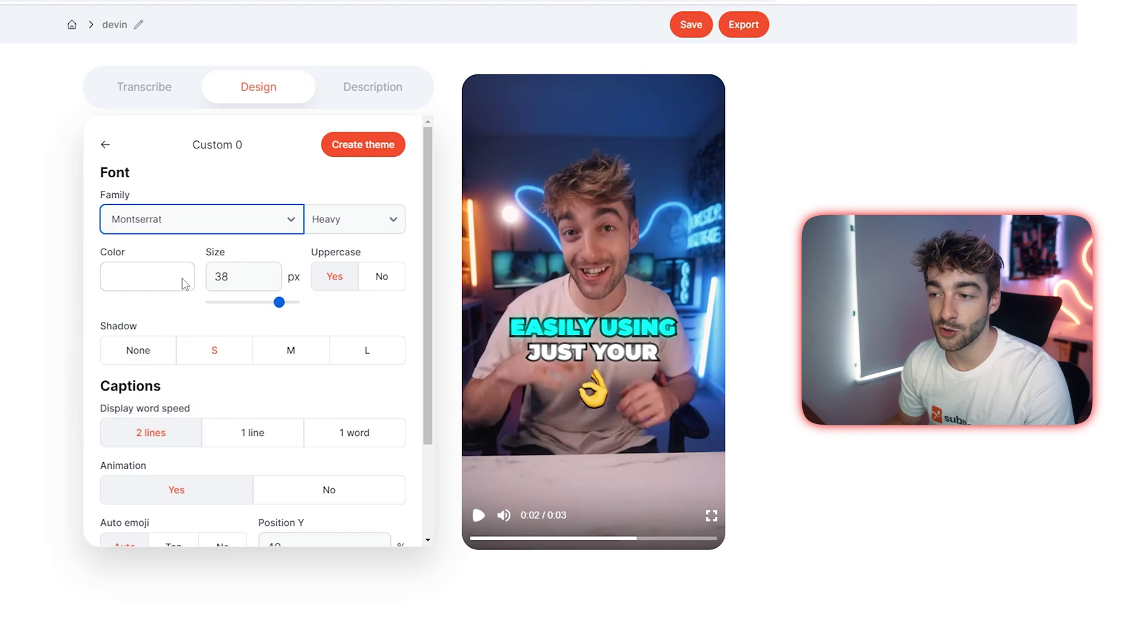
pyautogui.click(339, 230)
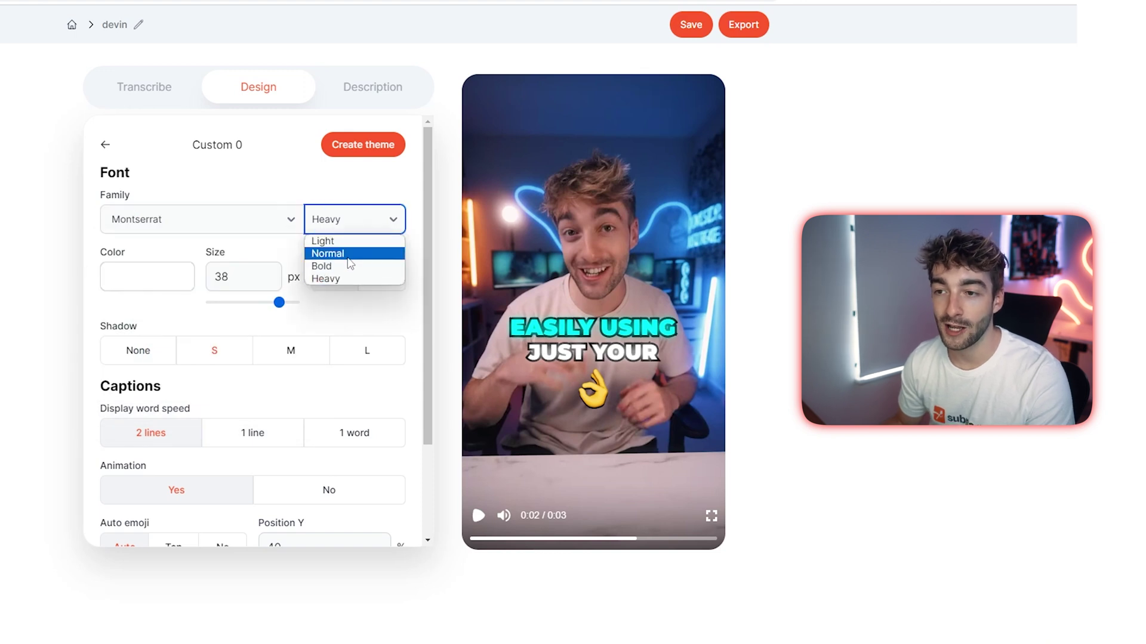
pyautogui.click(347, 256)
pyautogui.click(352, 220)
pyautogui.click(346, 266)
pyautogui.click(370, 220)
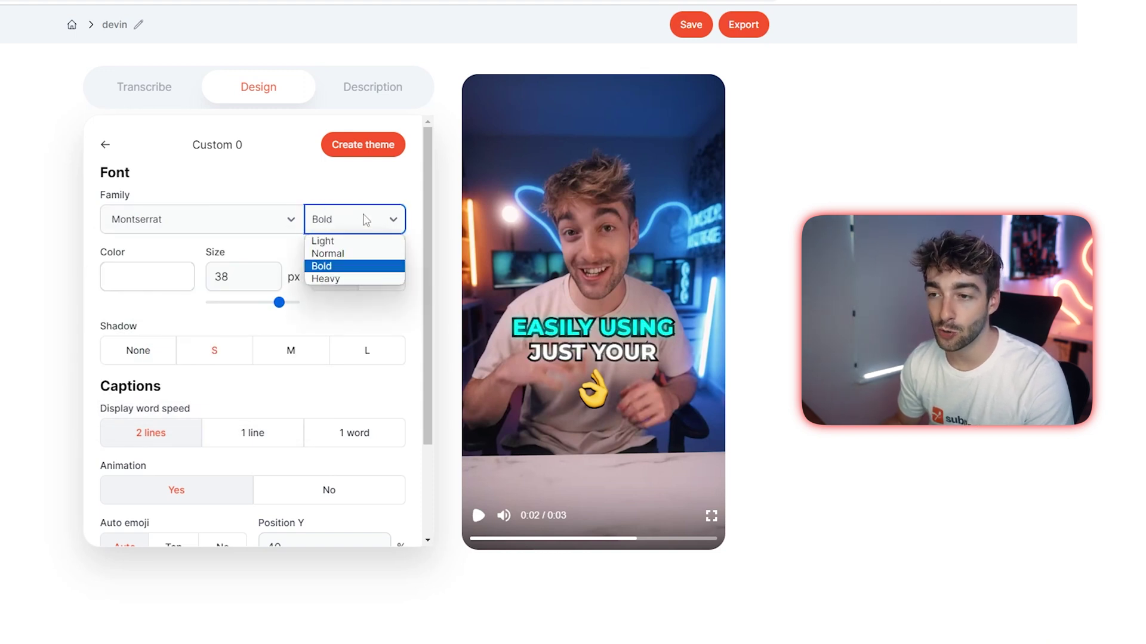
pyautogui.click(352, 277)
pyautogui.click(277, 222)
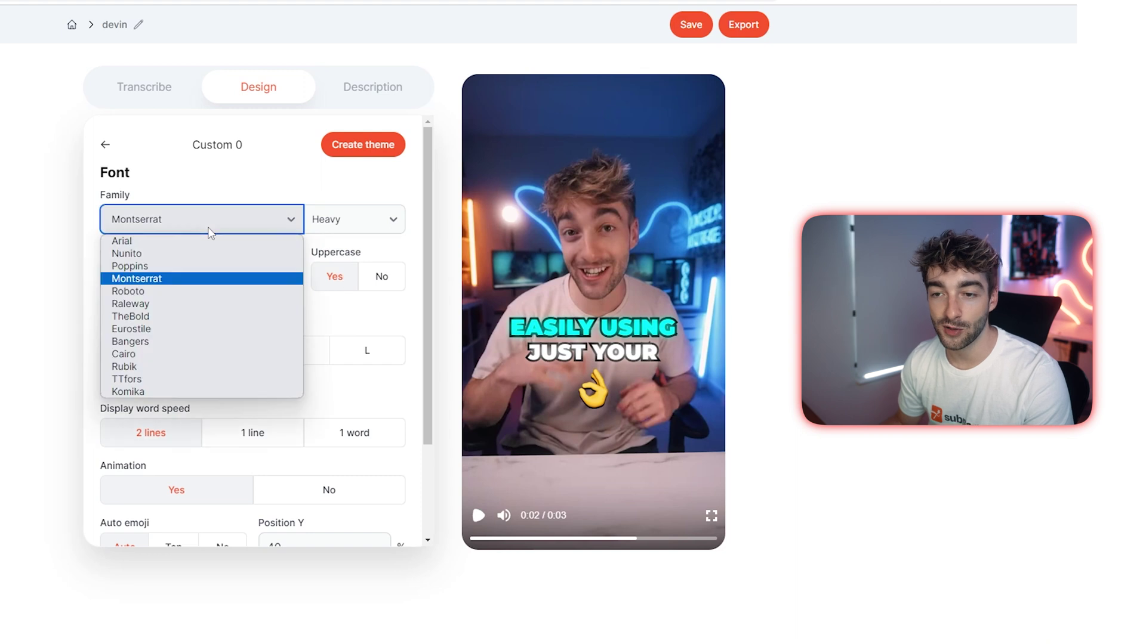
pyautogui.click(167, 366)
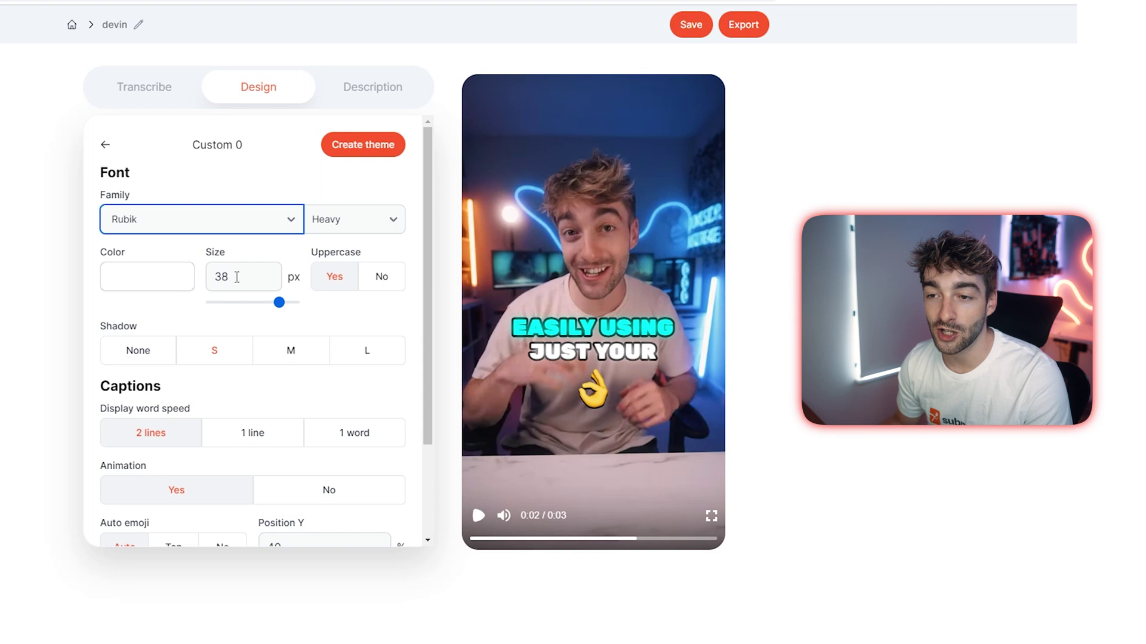
# Step: Set caption size to 30 px, keep uppercase on, and apply a large (L) shadow
pyautogui.click(248, 303)
pyautogui.click(376, 281)
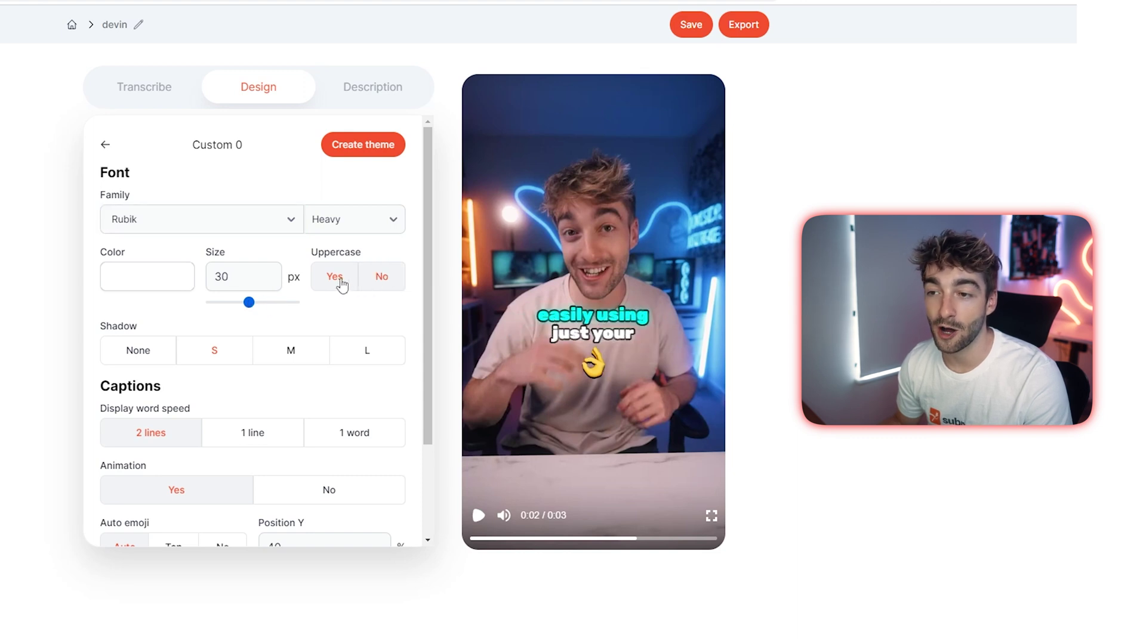
pyautogui.click(342, 285)
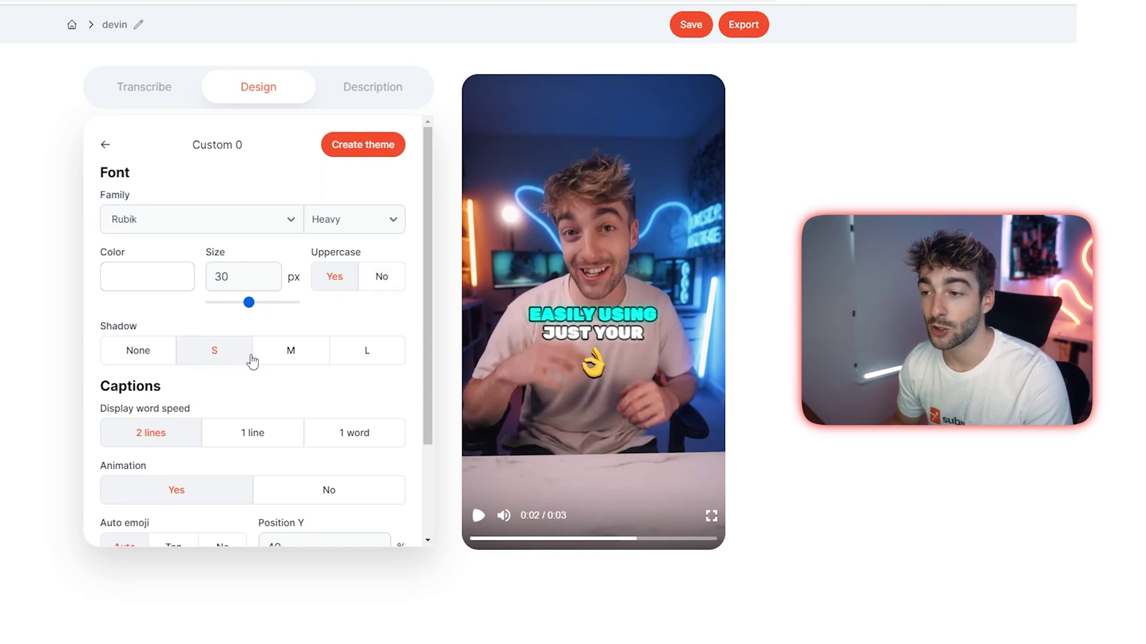
pyautogui.click(288, 357)
pyautogui.click(347, 357)
pyautogui.click(197, 355)
pyautogui.click(149, 362)
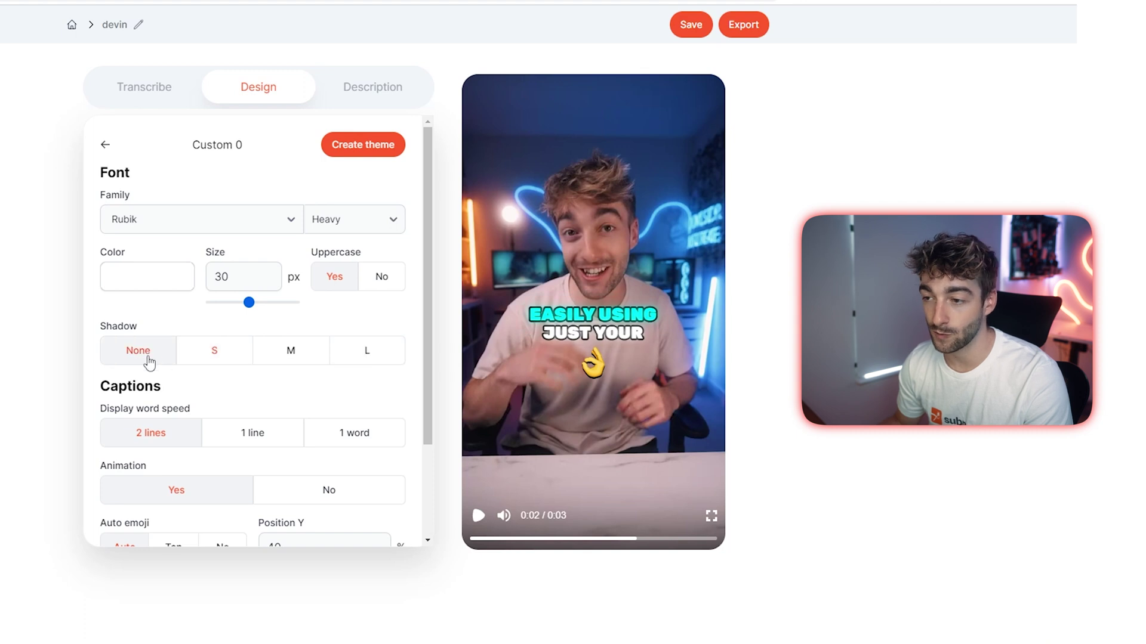
pyautogui.click(307, 358)
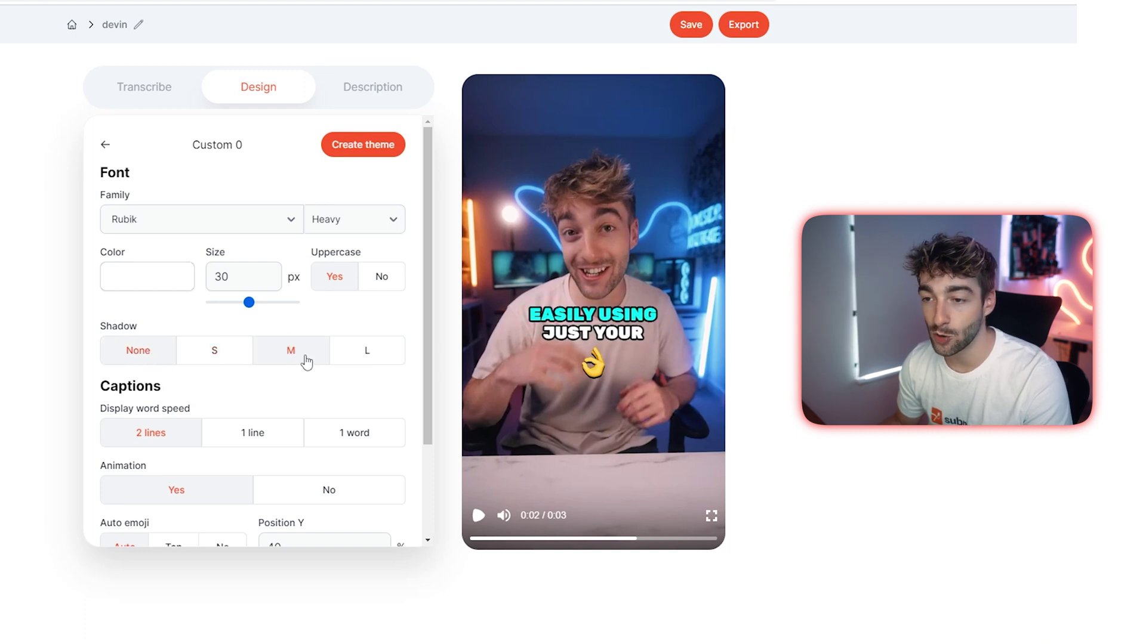
pyautogui.click(371, 361)
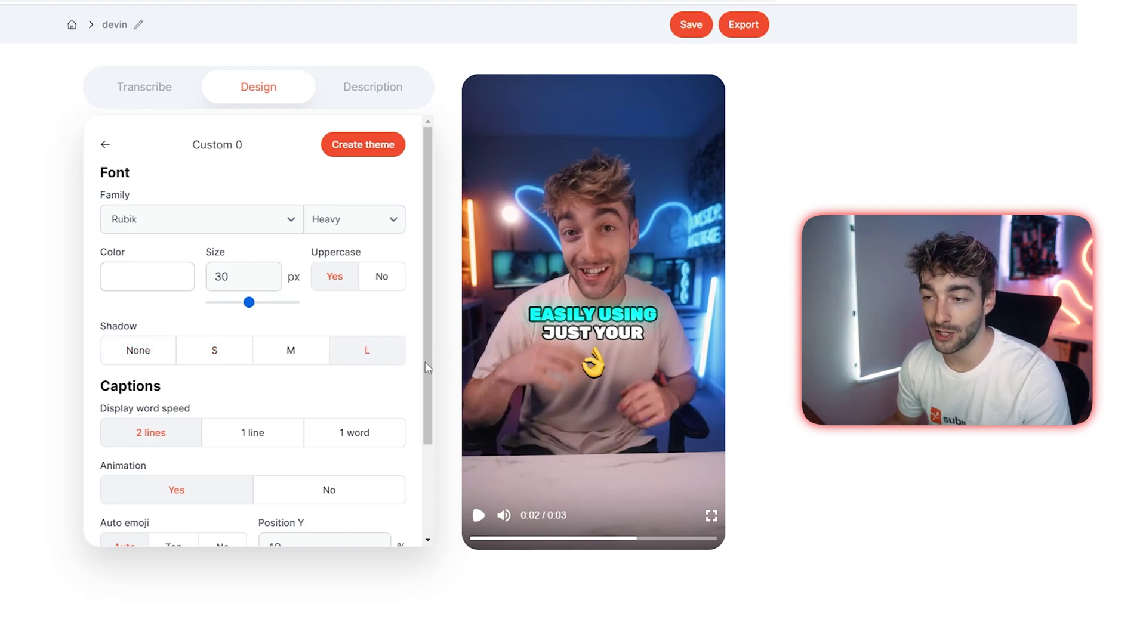
pyautogui.moveTo(427, 366); pyautogui.dragTo(427, 447)
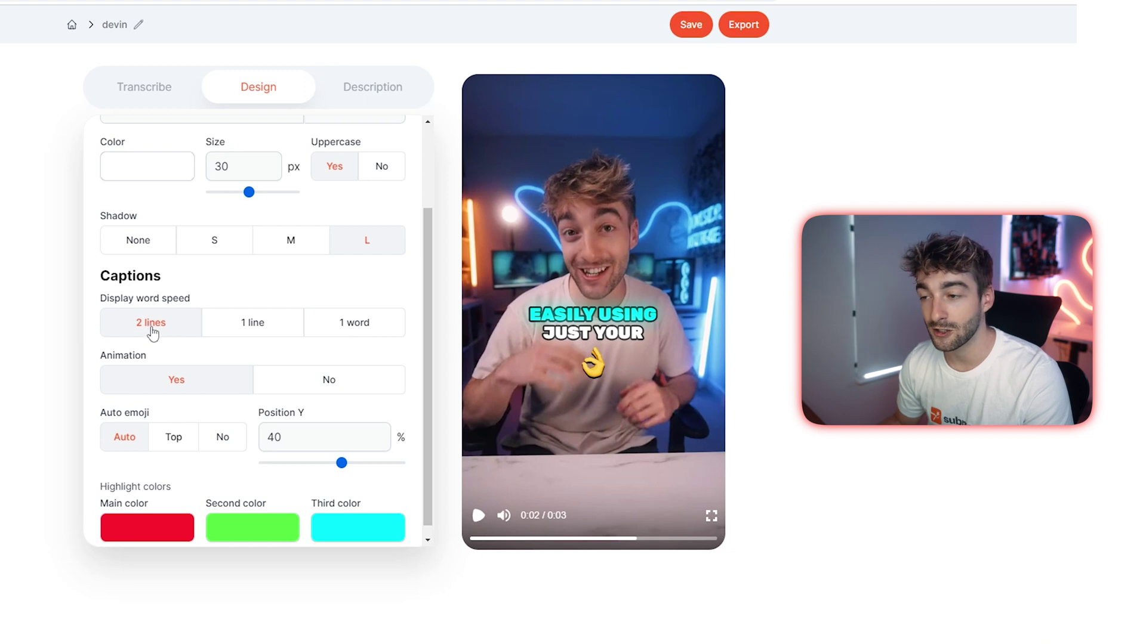
# Step: Set the display speed to one word at a time and preview the captions
pyautogui.click(253, 327)
pyautogui.click(354, 329)
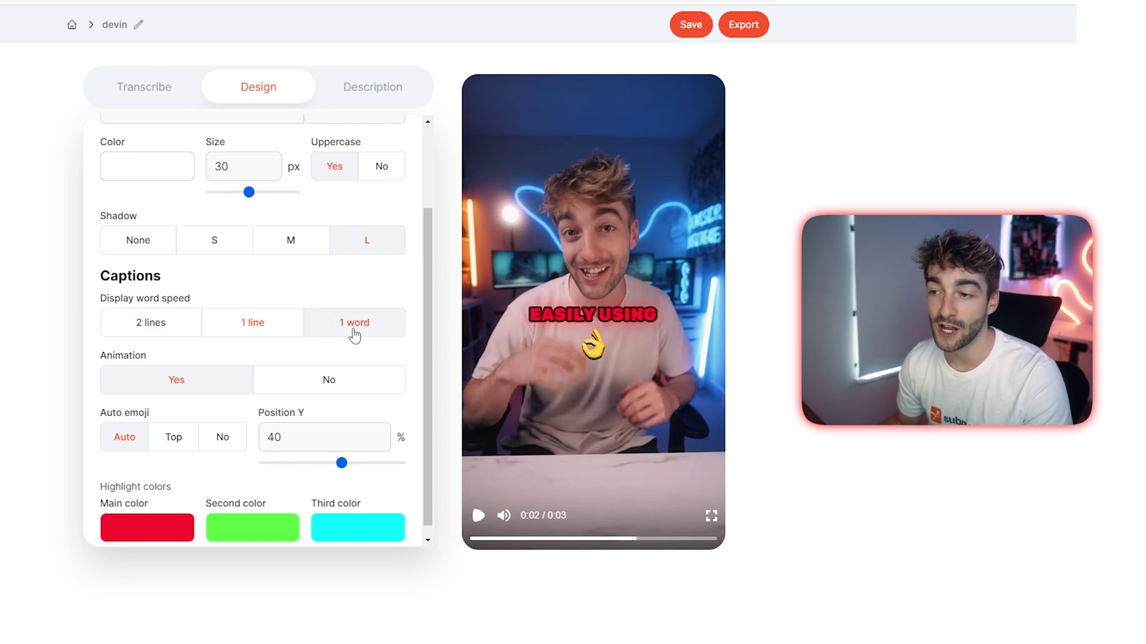
pyautogui.click(480, 518)
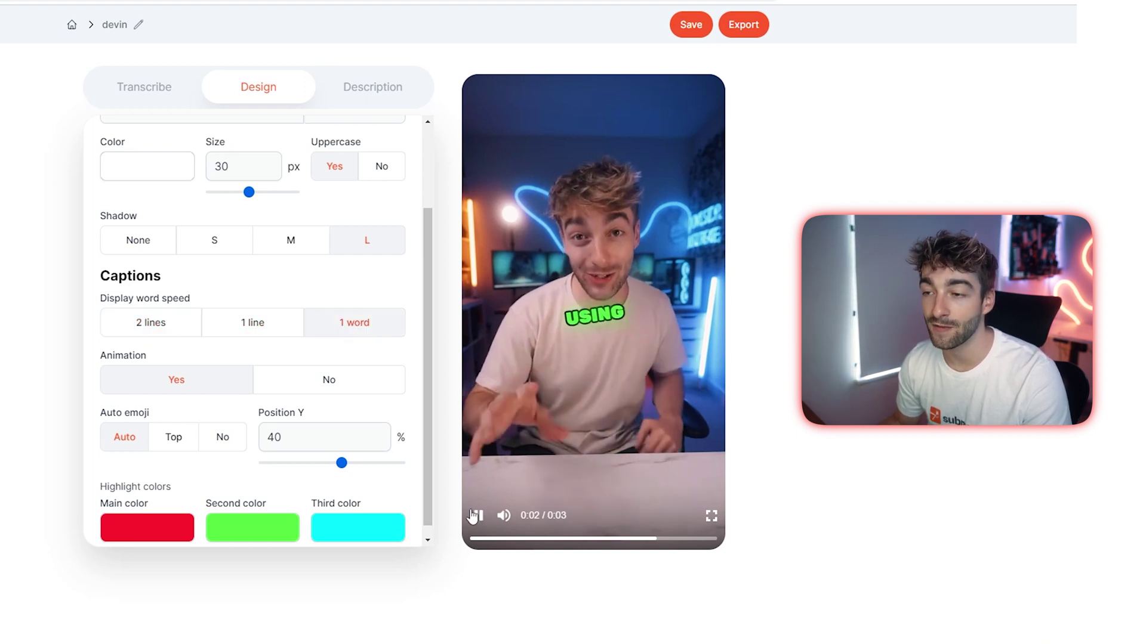
pyautogui.click(479, 516)
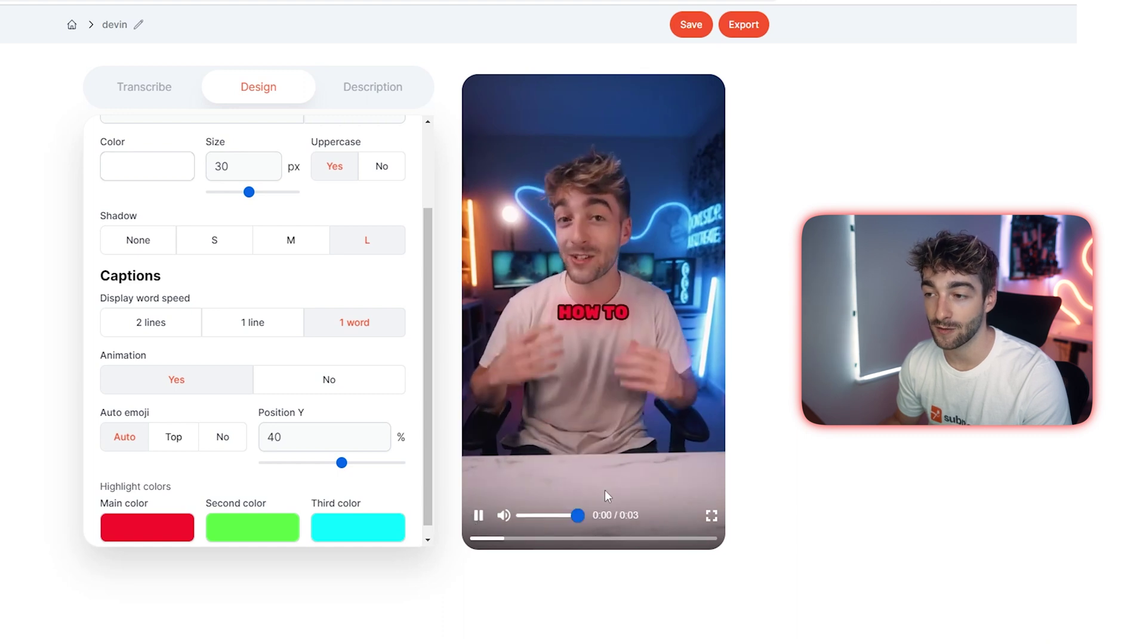
pyautogui.click(478, 517)
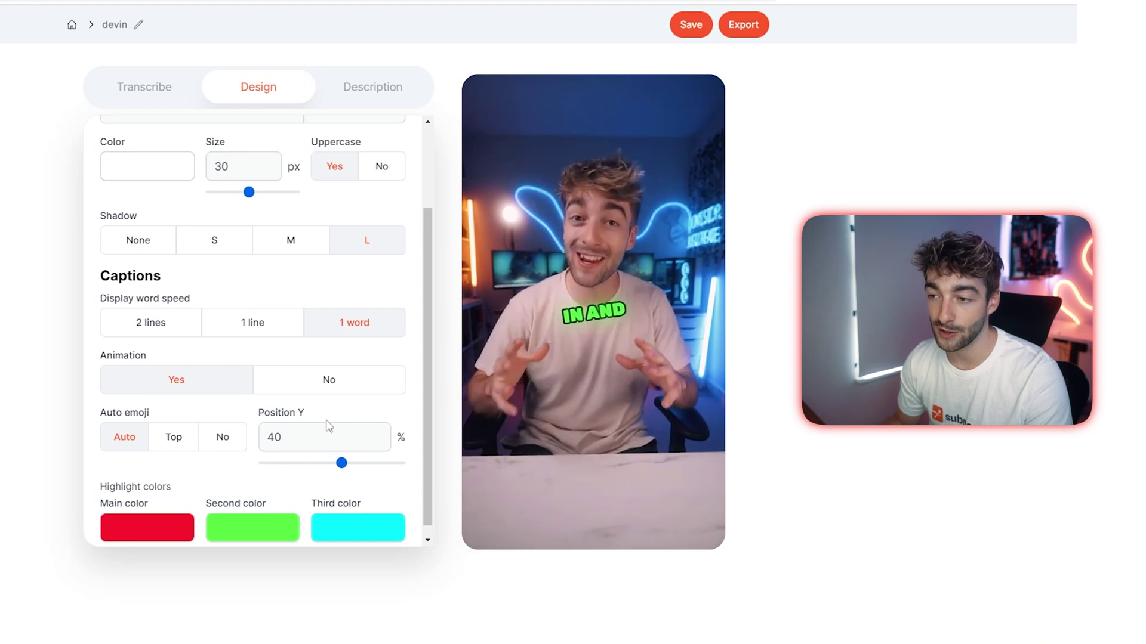
# Step: Turn off caption animation and emojis, and move captions to Position Y 36%
pyautogui.click(317, 388)
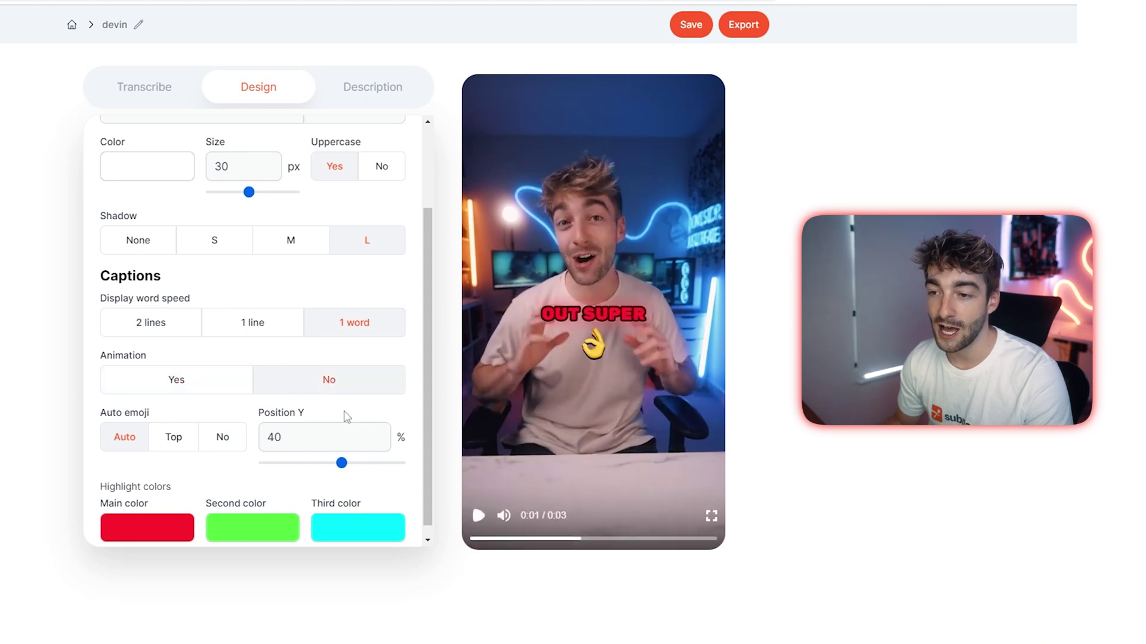
pyautogui.click(478, 517)
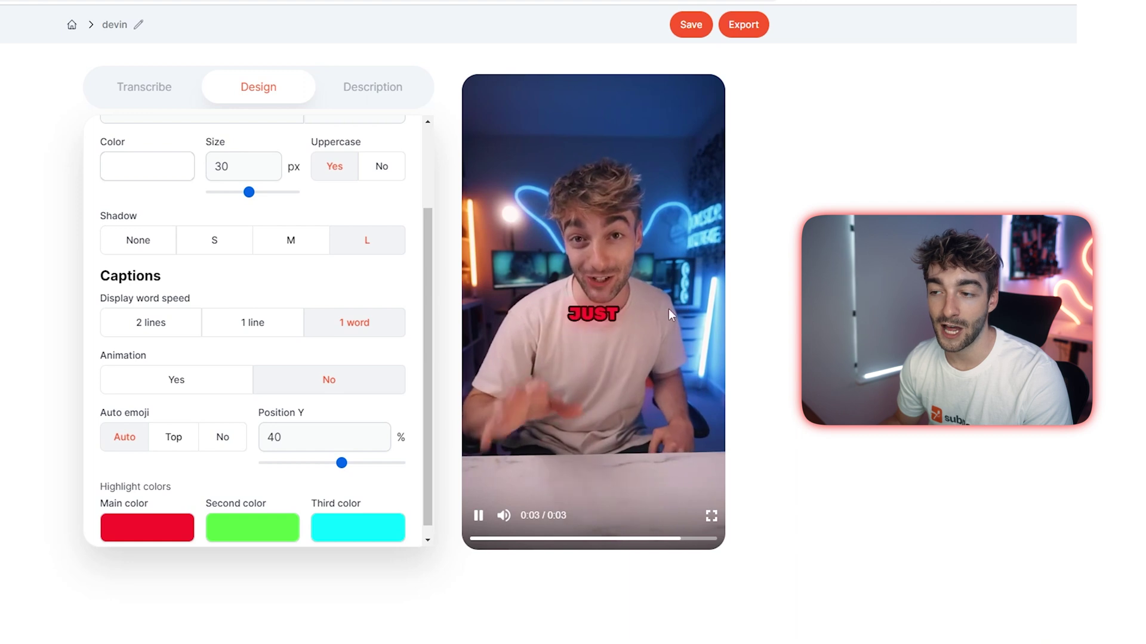
pyautogui.click(480, 516)
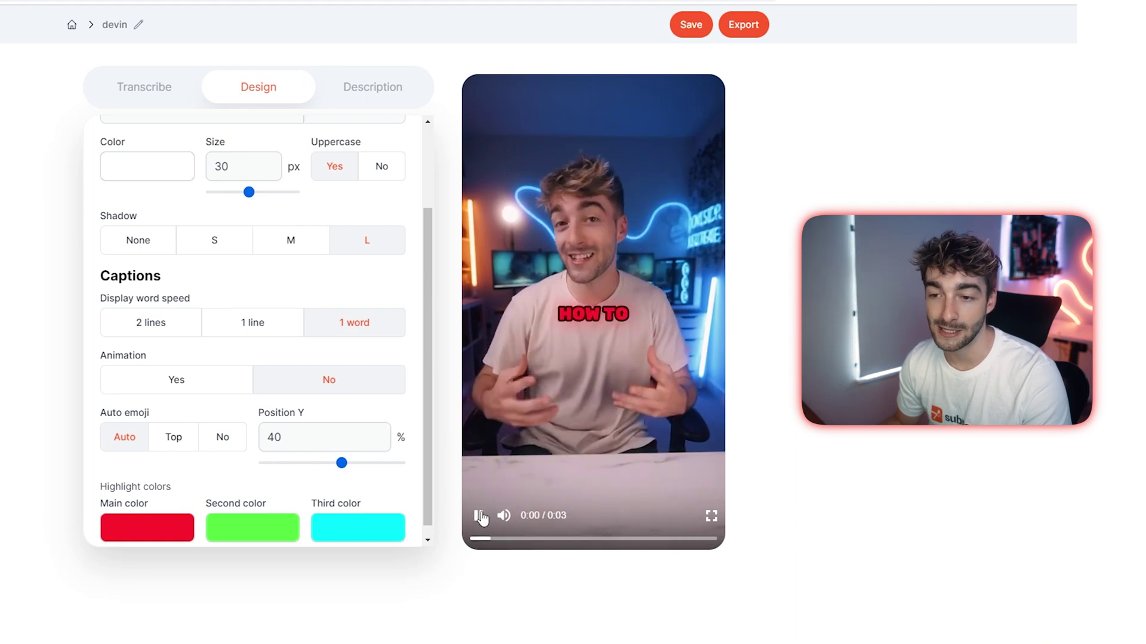
pyautogui.click(182, 448)
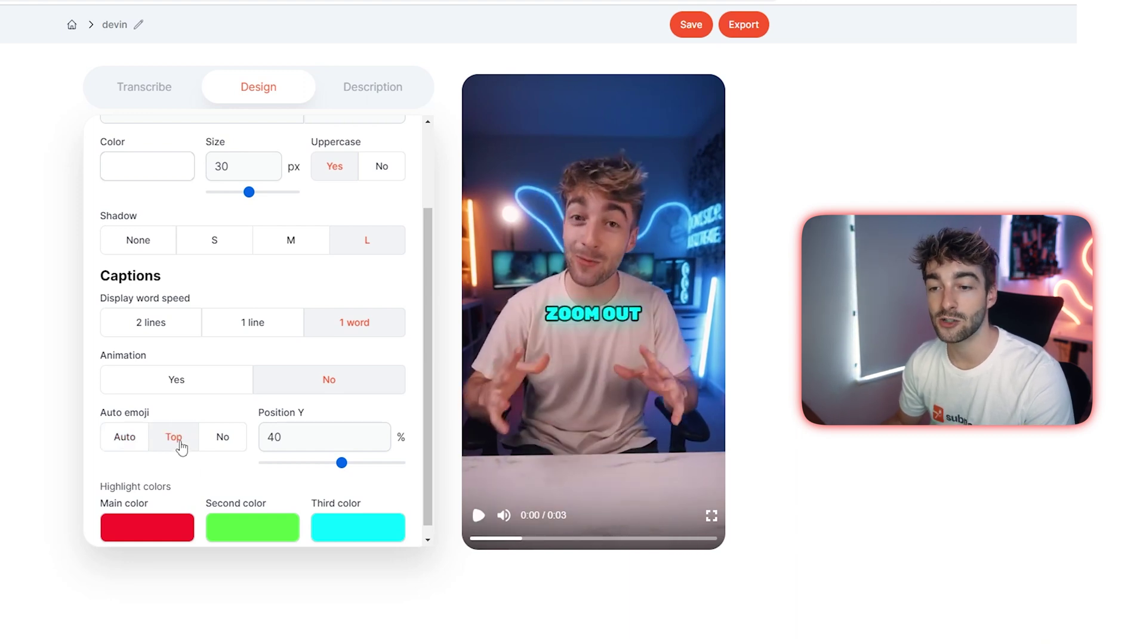
pyautogui.click(134, 447)
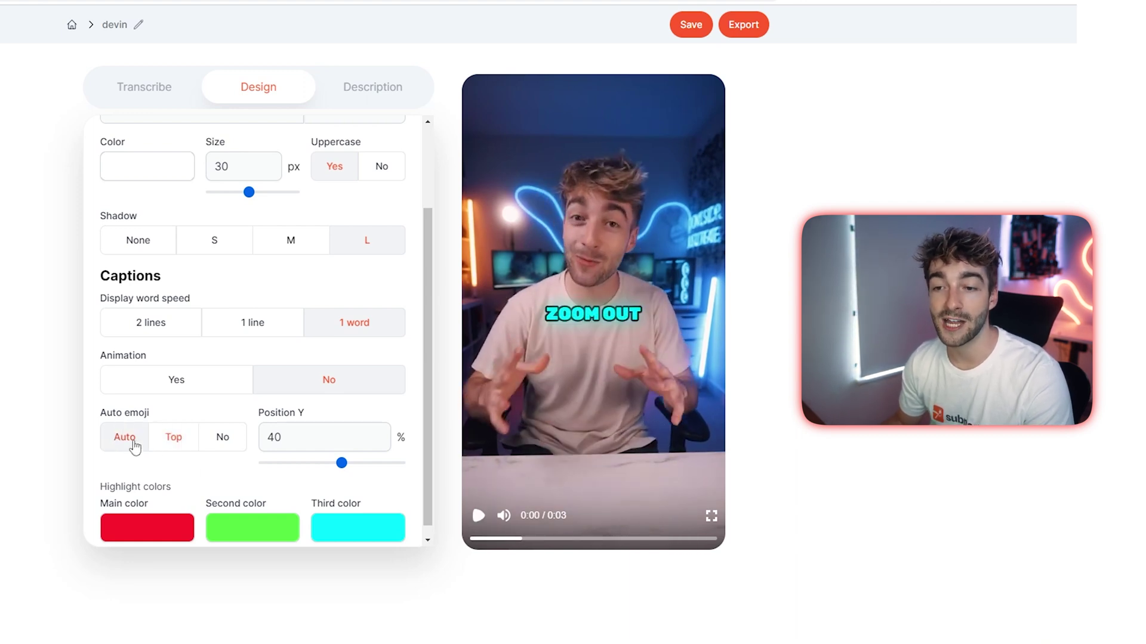
pyautogui.click(179, 444)
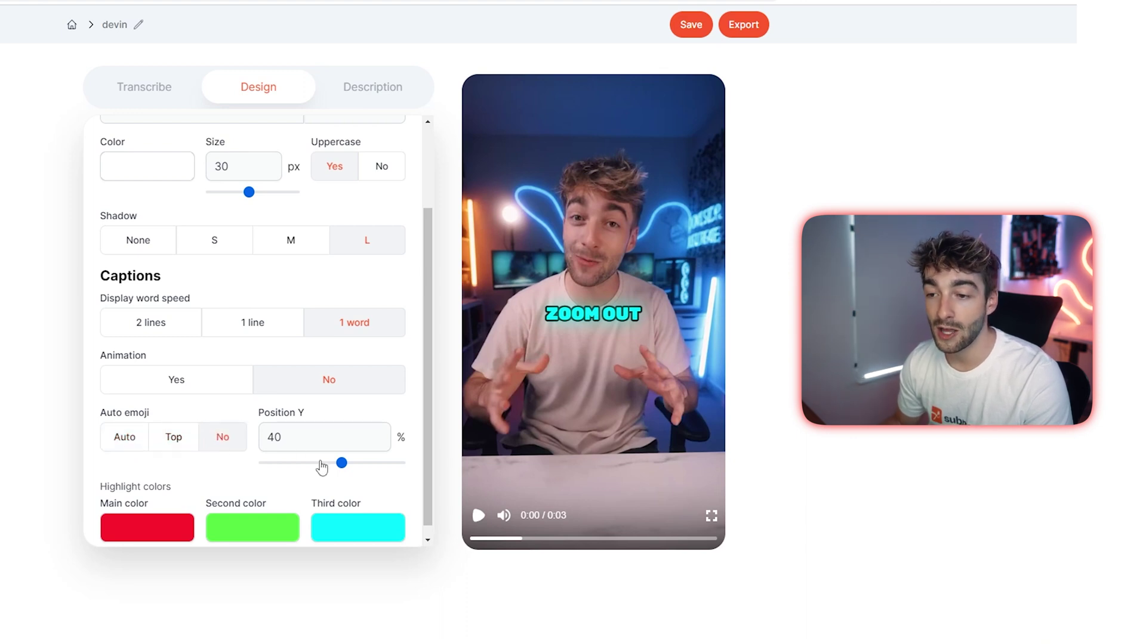
pyautogui.moveTo(321, 462); pyautogui.dragTo(334, 464)
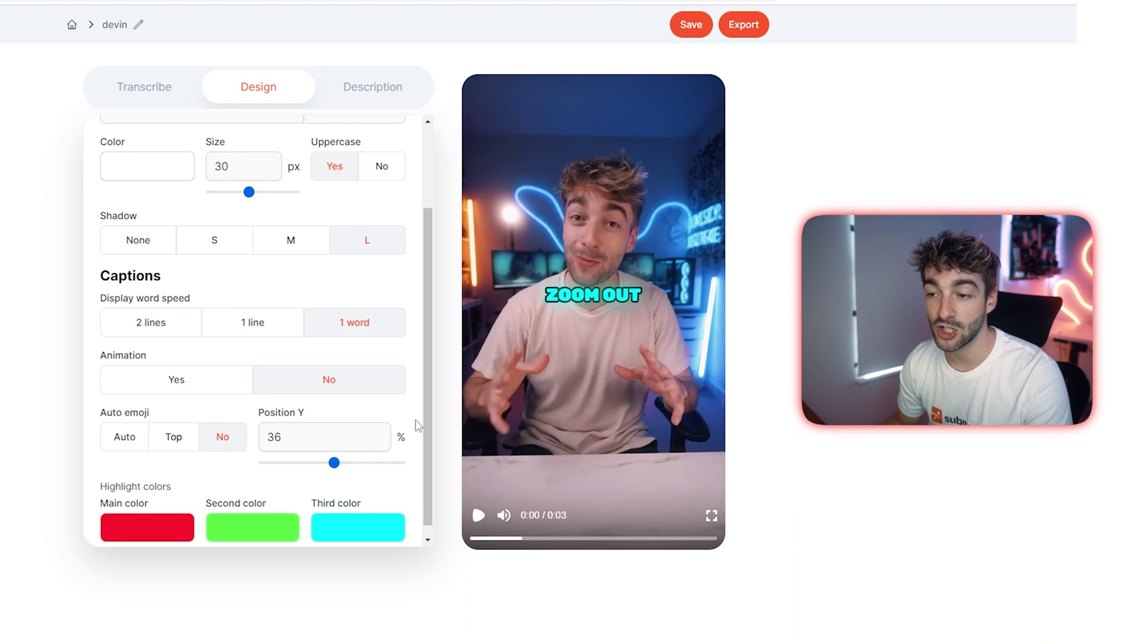
pyautogui.scroll(-1, 417, 426)
pyautogui.scroll(3, 346, 512)
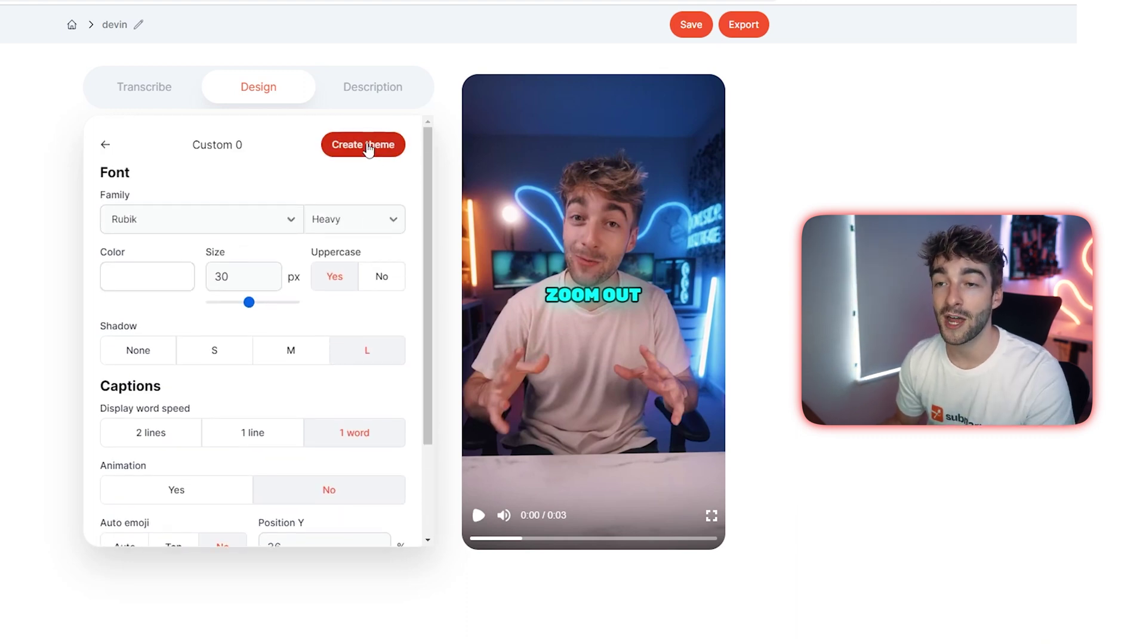
# Step: Create a theme from the current custom settings, listed as CUSTOM 0
pyautogui.click(367, 150)
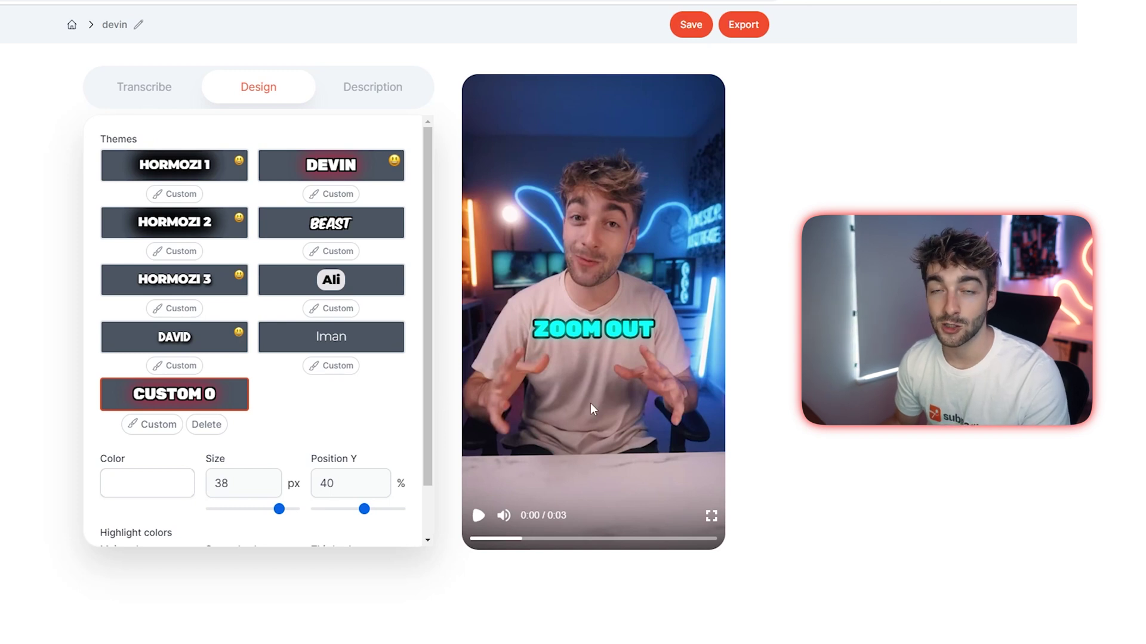
# Step: Generate the AI description with #ZoomInAndOut #PhoneHacks #TechTips hashtags and select its text for review
pyautogui.click(367, 90)
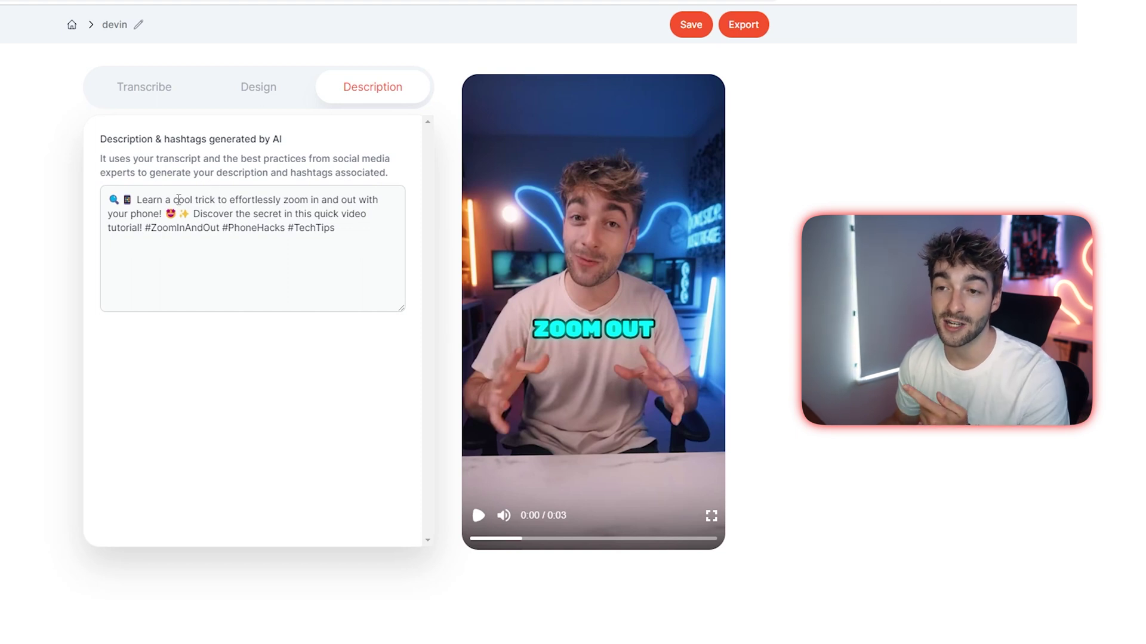
pyautogui.moveTo(154, 199); pyautogui.dragTo(180, 219)
pyautogui.click(179, 218)
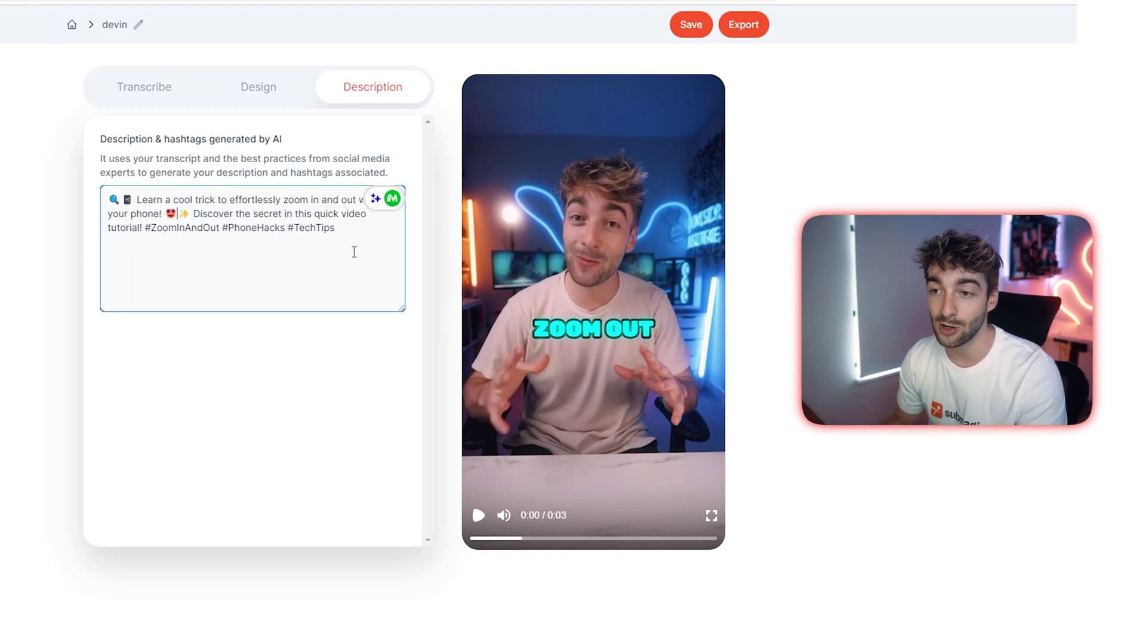
pyautogui.moveTo(290, 228); pyautogui.dragTo(106, 200)
pyautogui.click(106, 199)
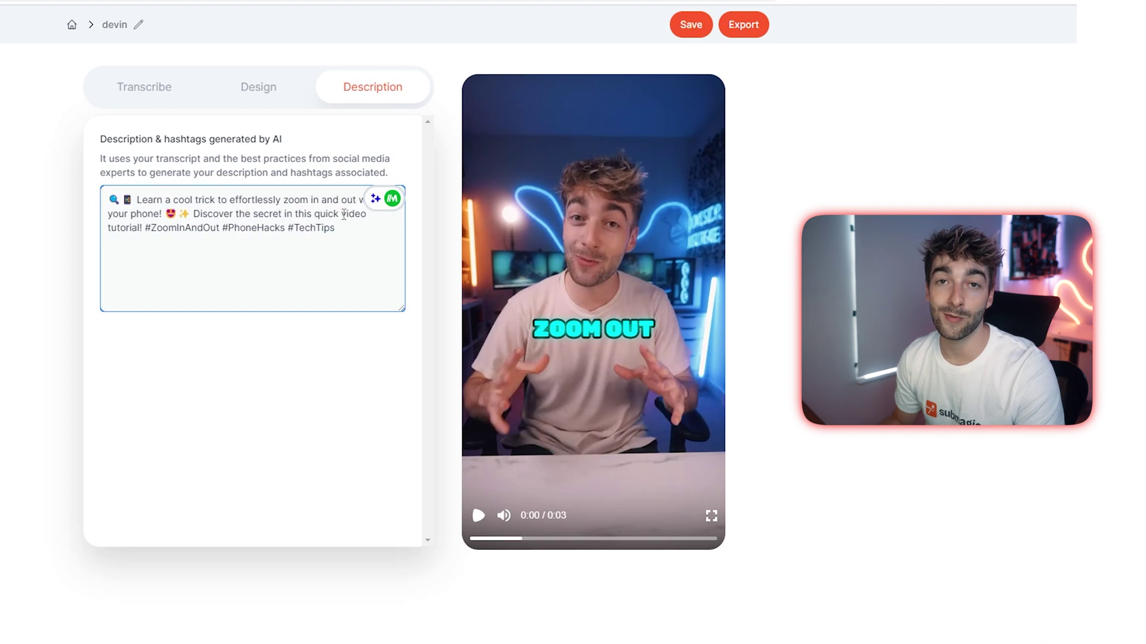